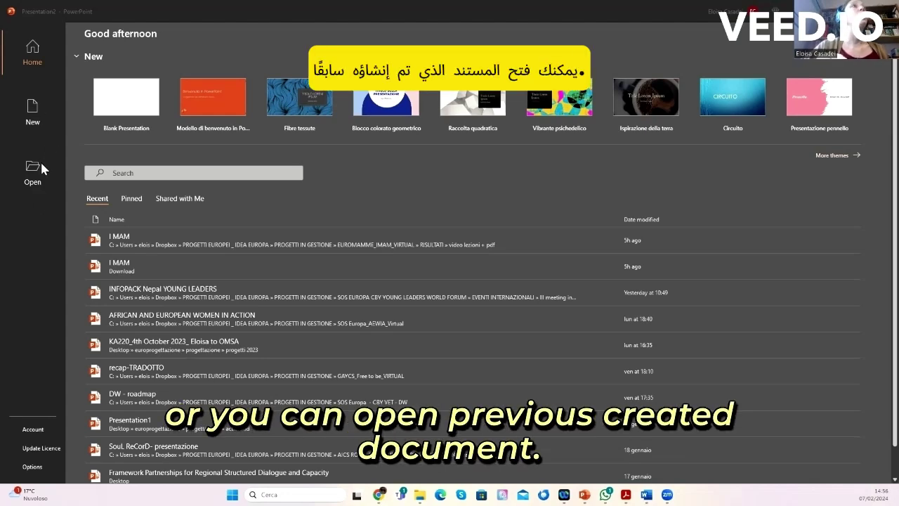
Step: Create a blank presentation and enter "TITLE" as the title and "Subtitle" as the subtitle of the first slide
click(125, 98)
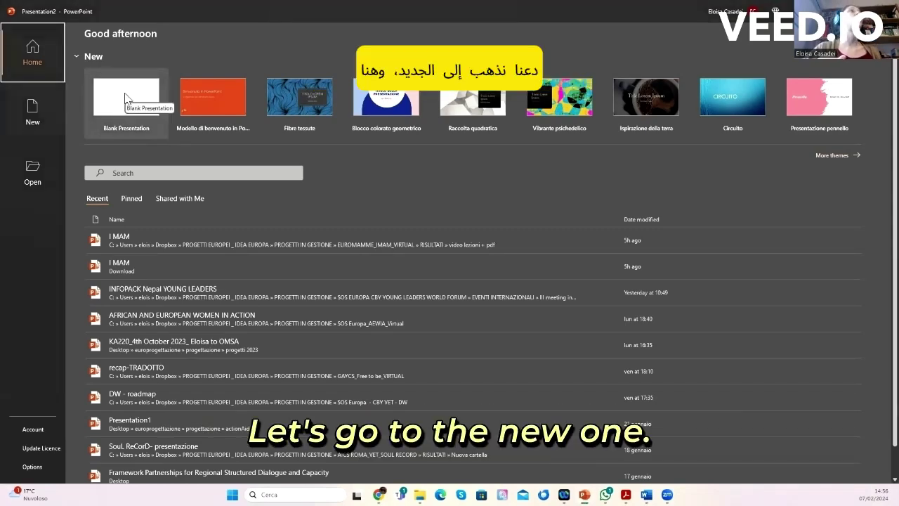
click(125, 98)
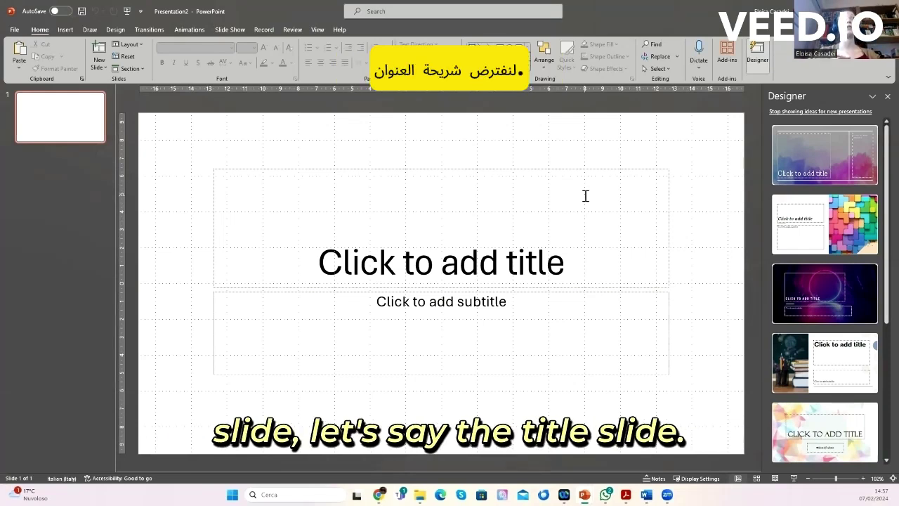
click(500, 227)
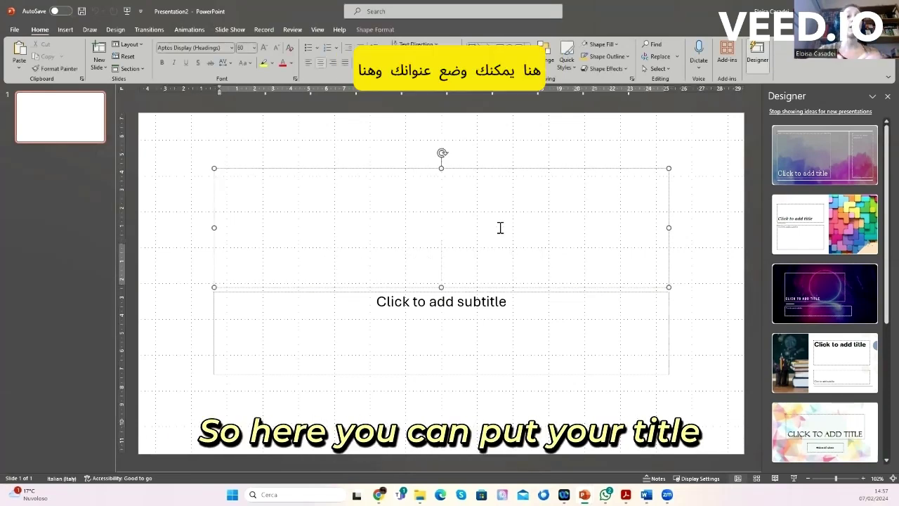
text(TITLE)
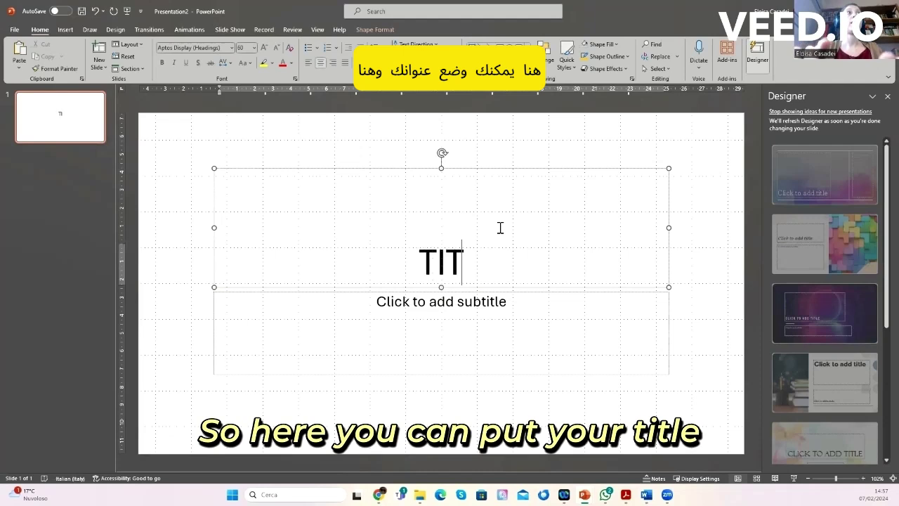
click(433, 312)
text(Subtitle)
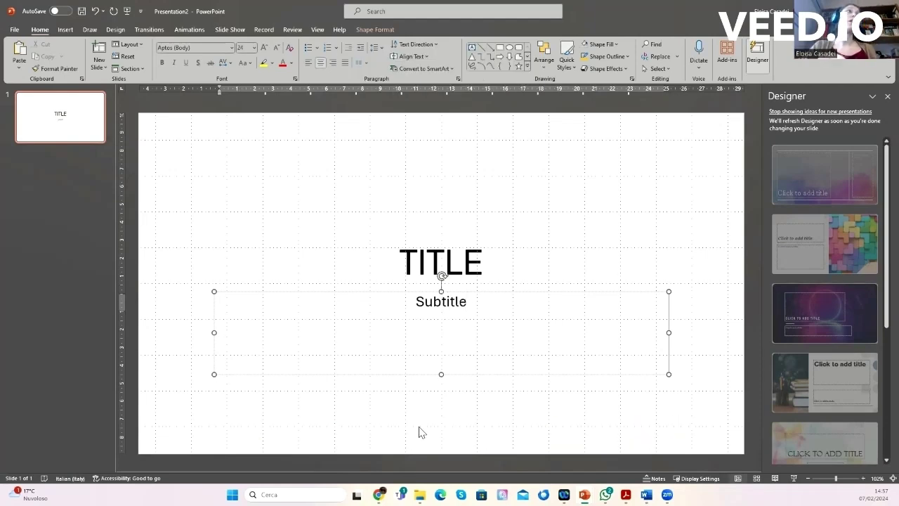
click(419, 431)
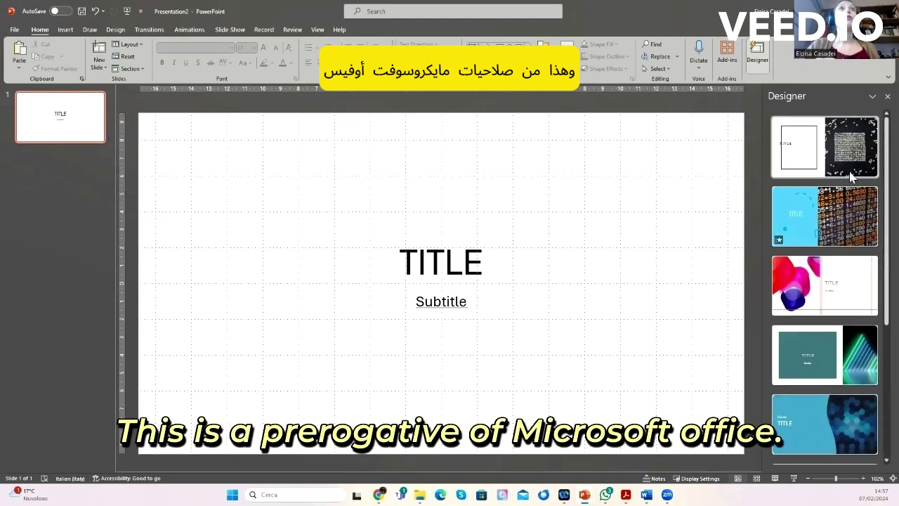
Step: Look through the Designer's layout suggestions for the title slide, and close the Designer
scroll(851, 217, down, 1)
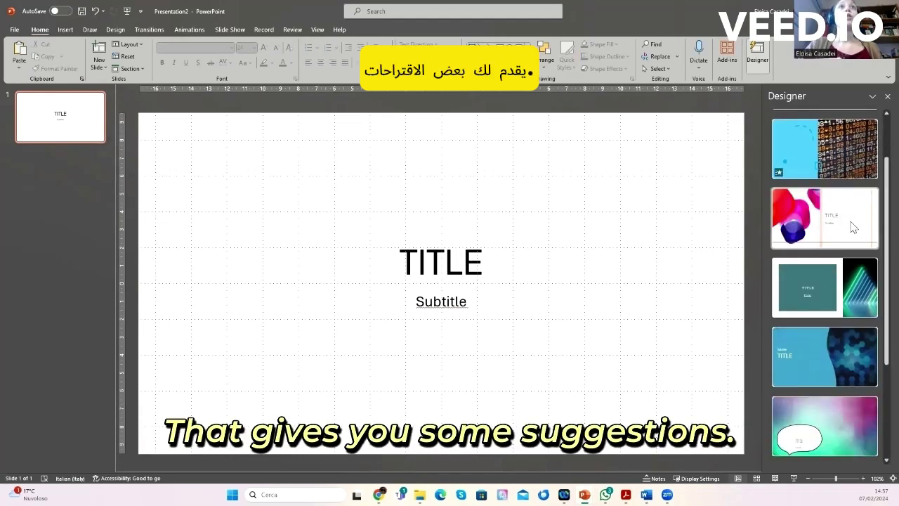
scroll(852, 226, down, 2)
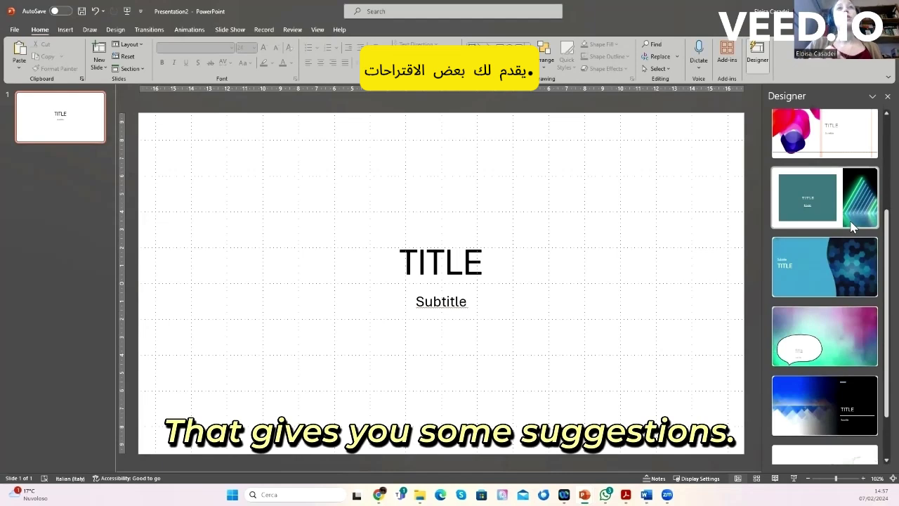
scroll(851, 226, down, 1)
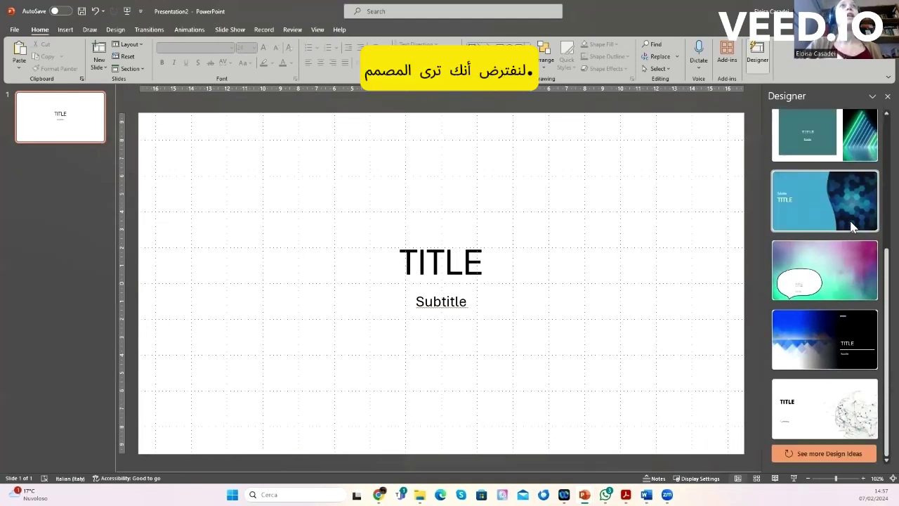
click(762, 63)
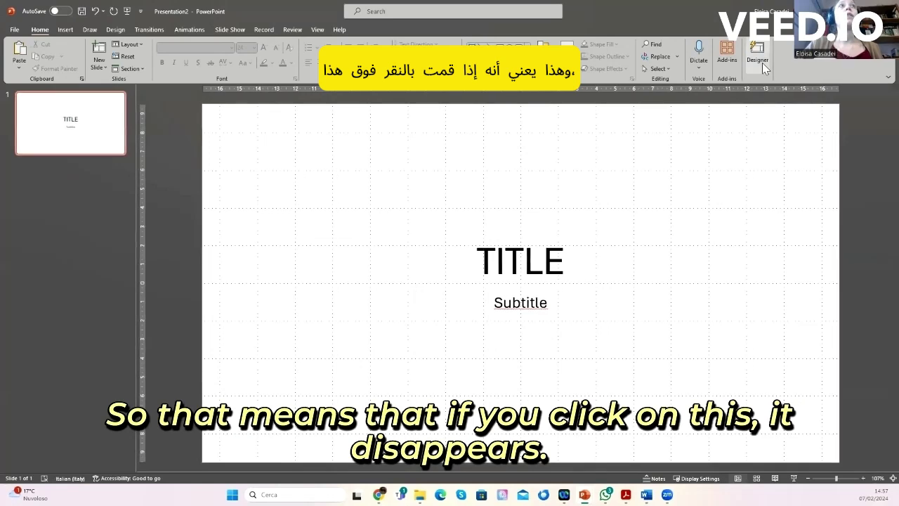
click(762, 63)
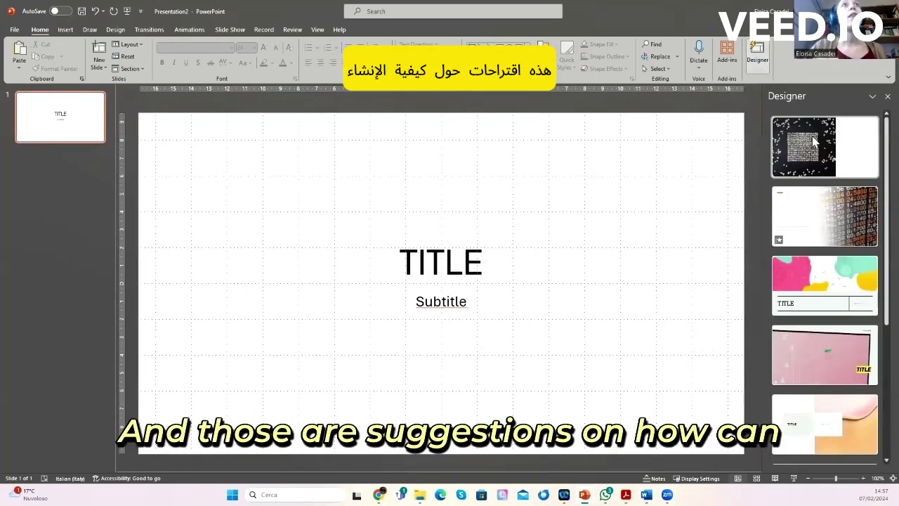
scroll(841, 285, down, 2)
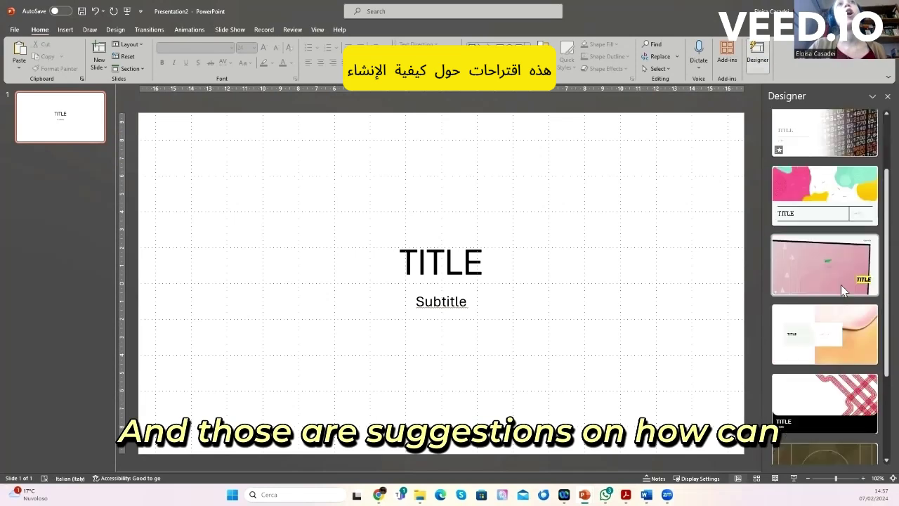
scroll(841, 285, down, 1)
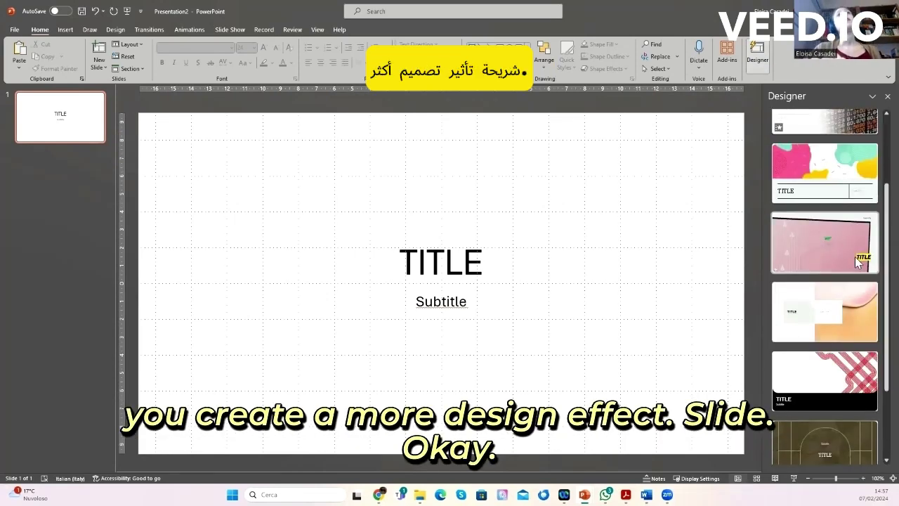
scroll(857, 262, down, 2)
scroll(825, 299, down, 1)
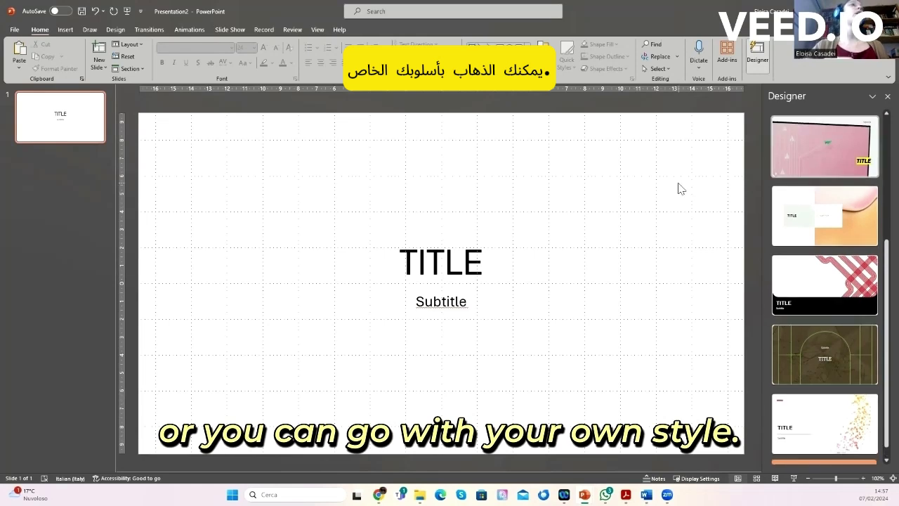
click(887, 96)
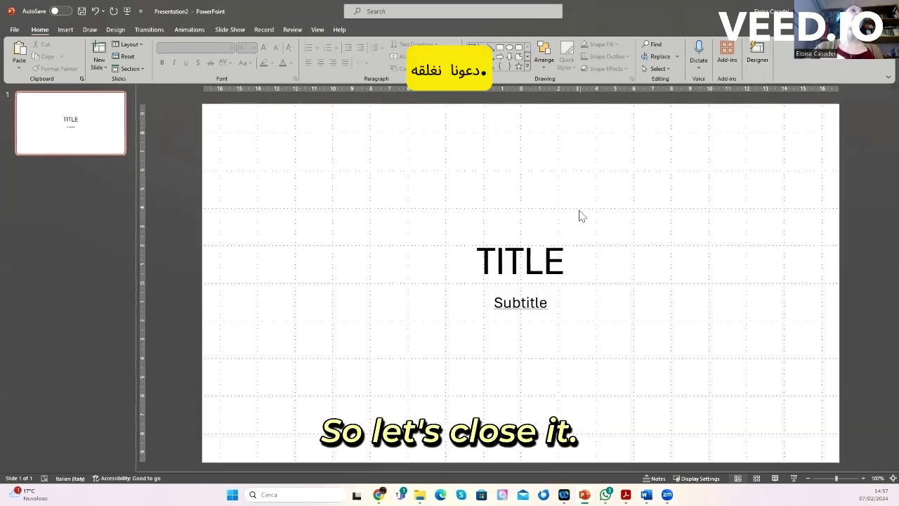
Step: Examine the borders of the title and subtitle text boxes by selecting each one in turn
click(550, 274)
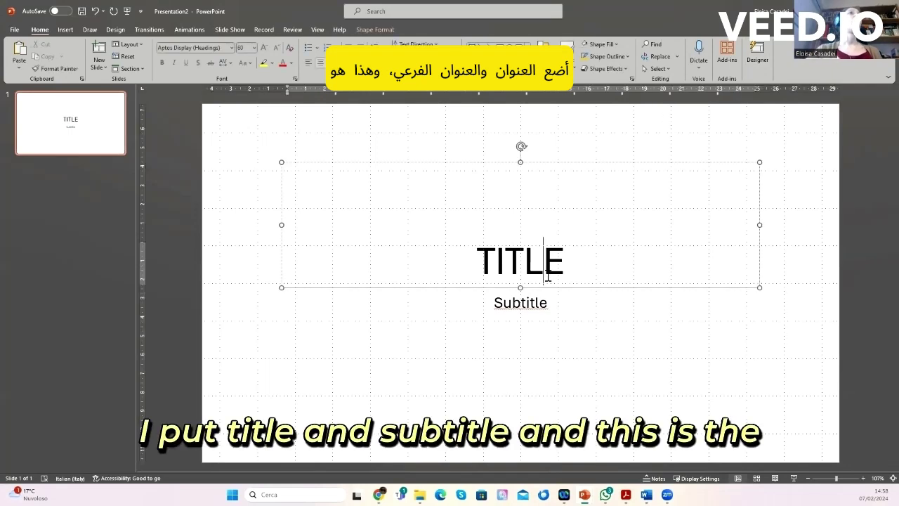
click(544, 304)
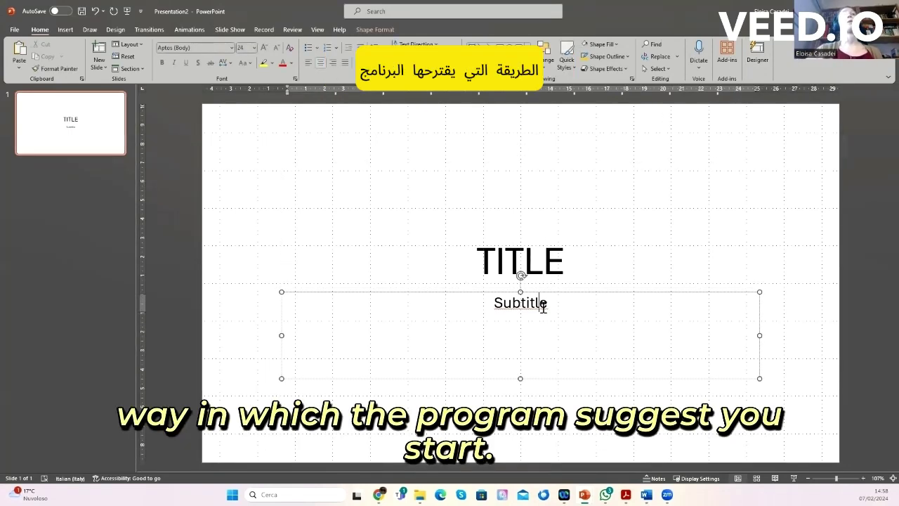
click(567, 248)
click(586, 162)
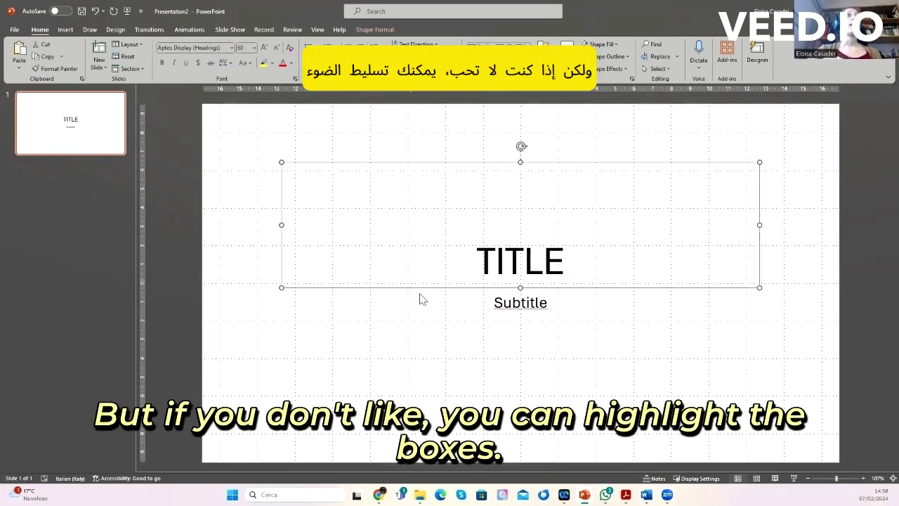
click(429, 314)
click(533, 301)
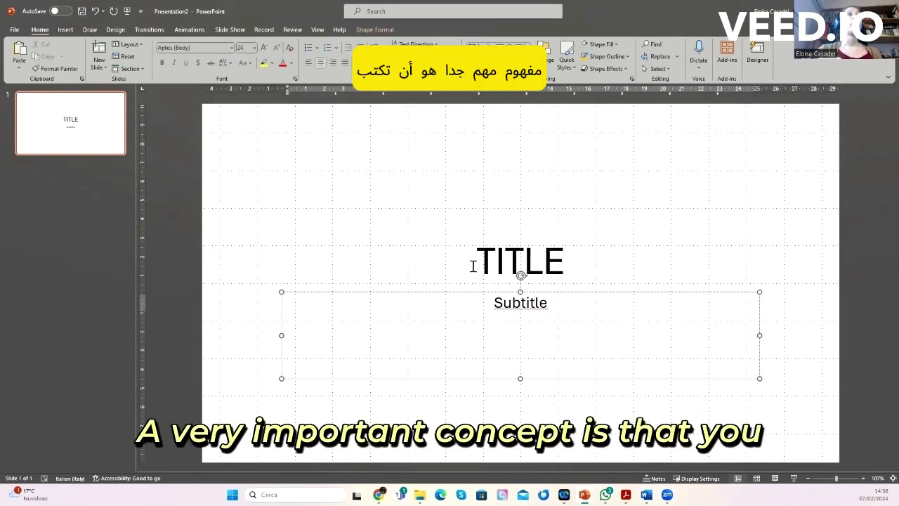
click(458, 248)
click(401, 162)
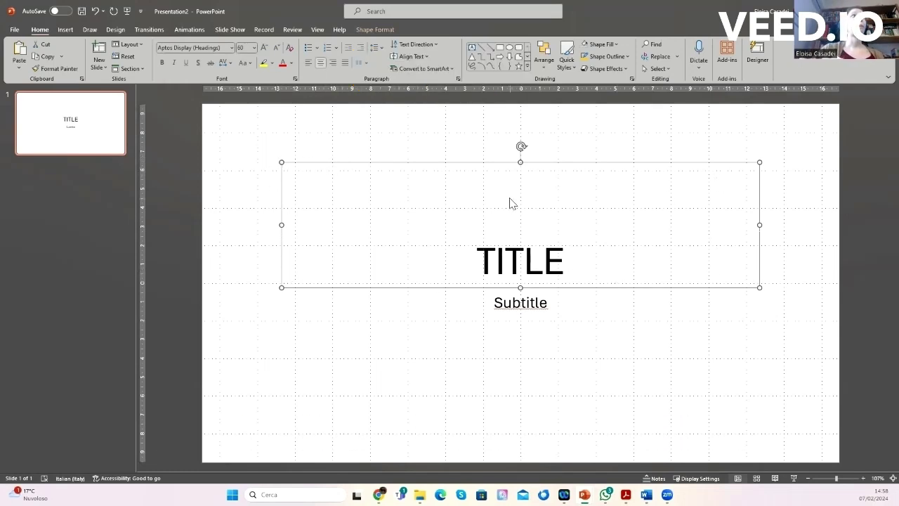
key(Escape)
Step: Delete the subtitle text together with its empty placeholder box below the title
click(505, 304)
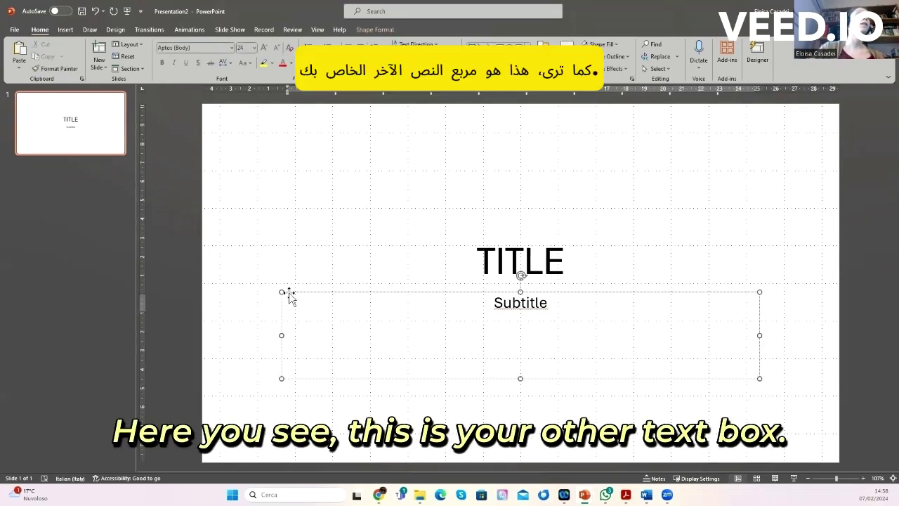
click(619, 379)
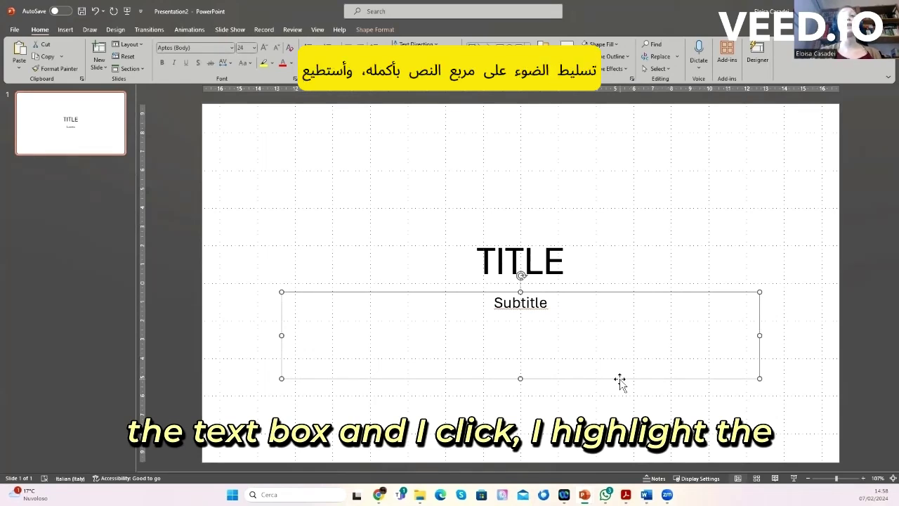
key(Delete)
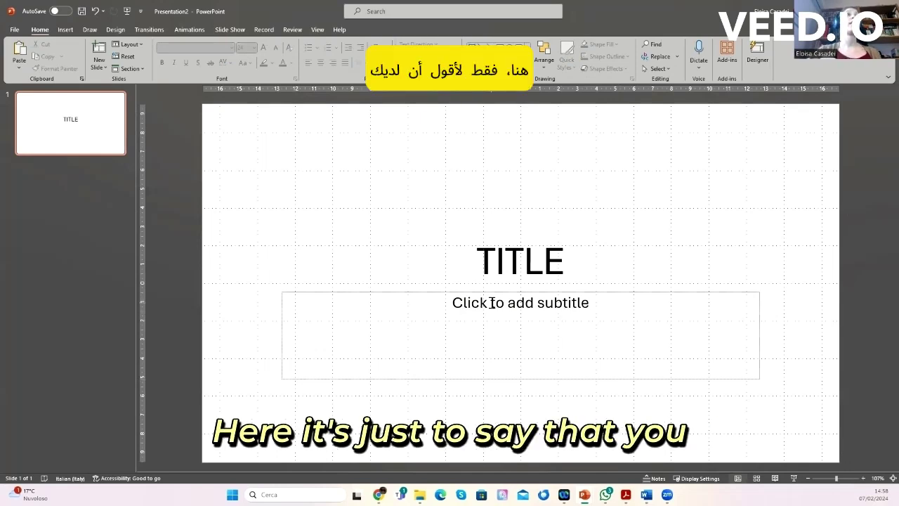
click(397, 379)
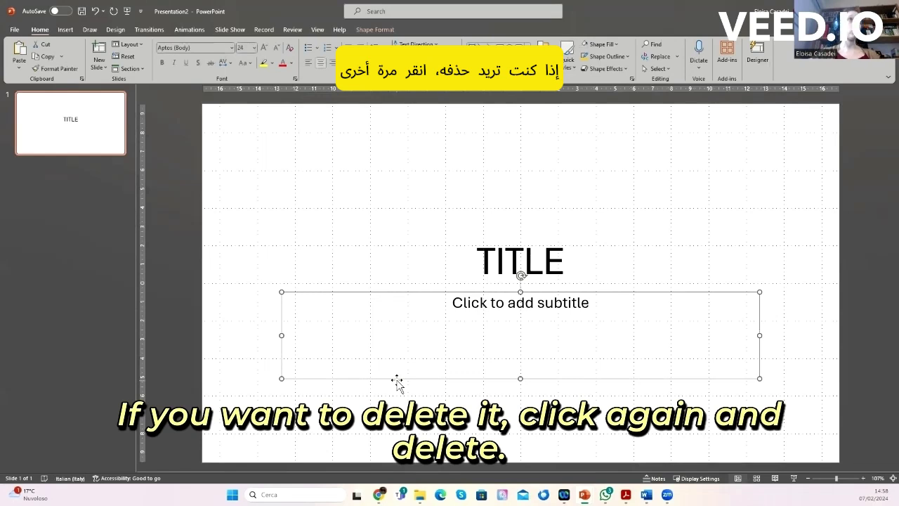
key(Delete)
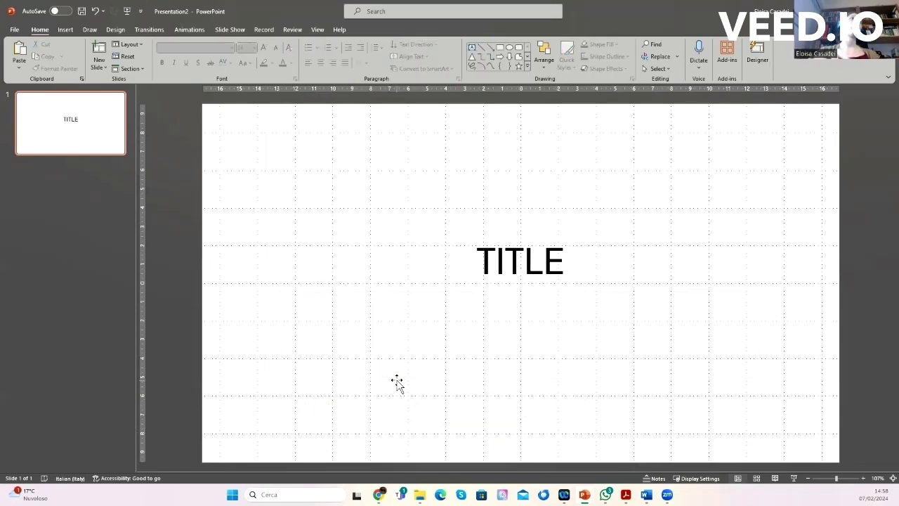
Step: Add a second line reading "Subtitle", with a capital S, below "TITLE" in the title box
click(482, 269)
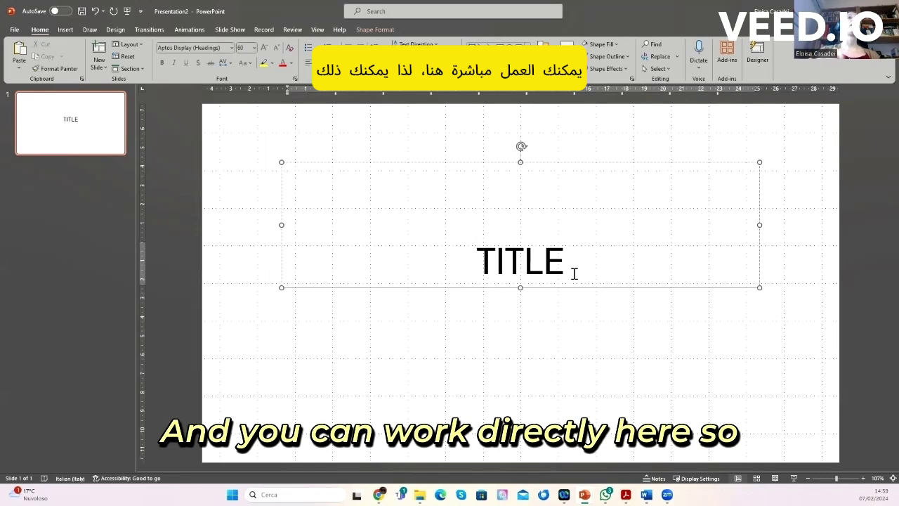
key(Return)
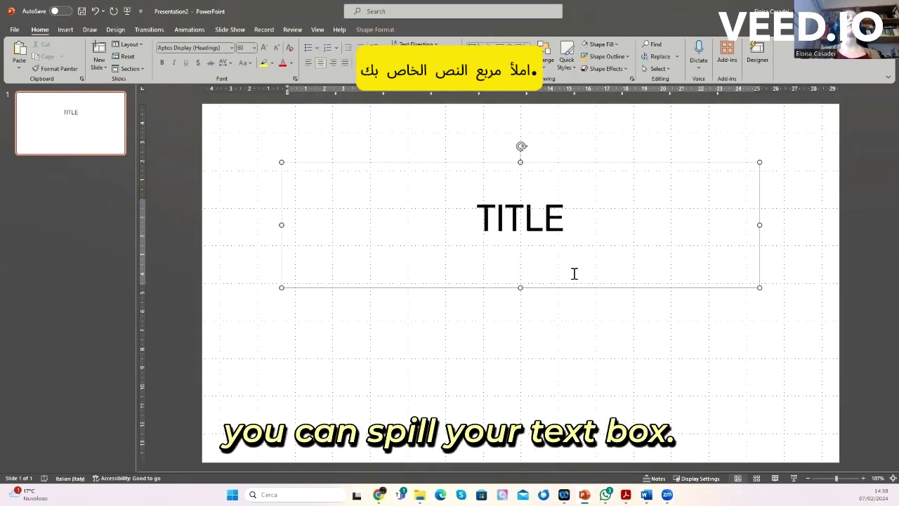
text(subtitle)
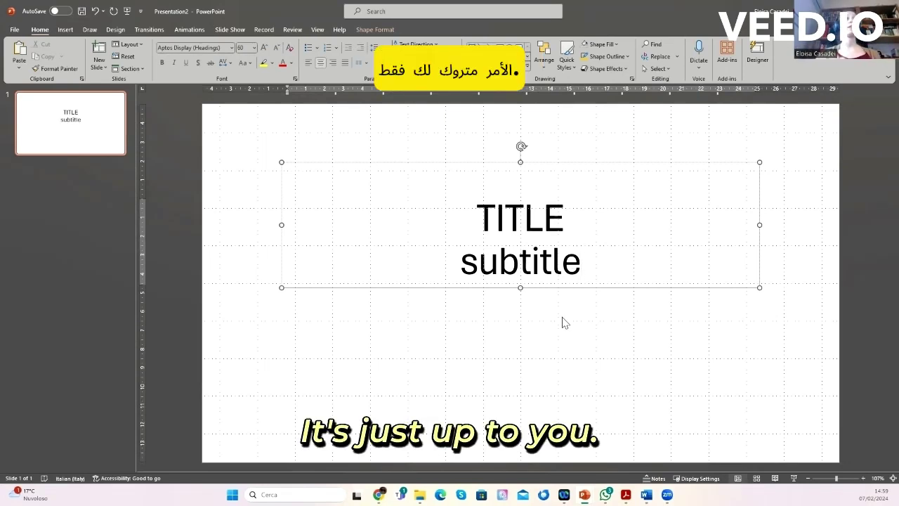
key(BackSpace)
text(S)
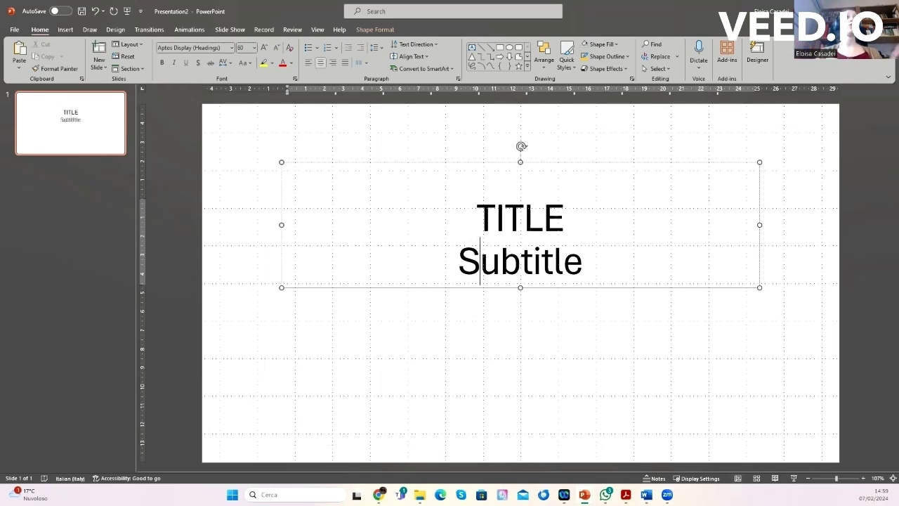
Step: Add a third line reading "to type your text" below "Subtitle" in the title box
click(425, 287)
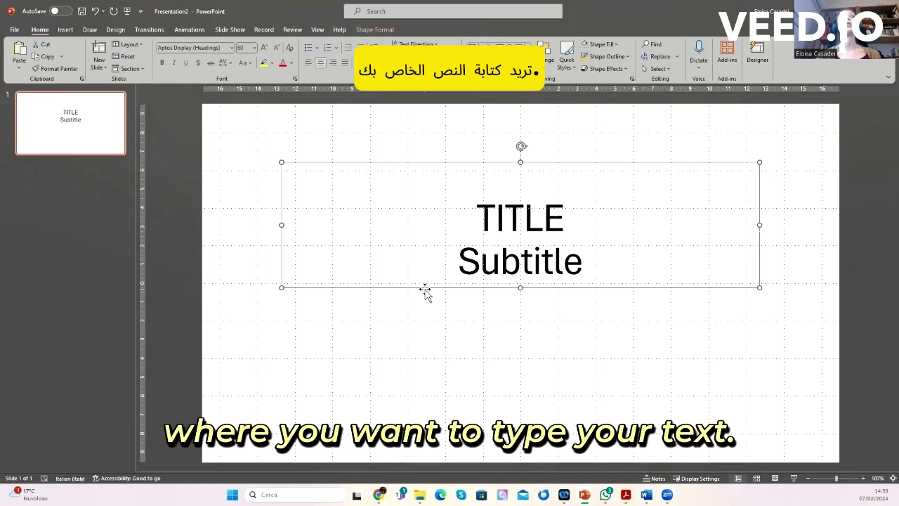
click(582, 276)
key(Return)
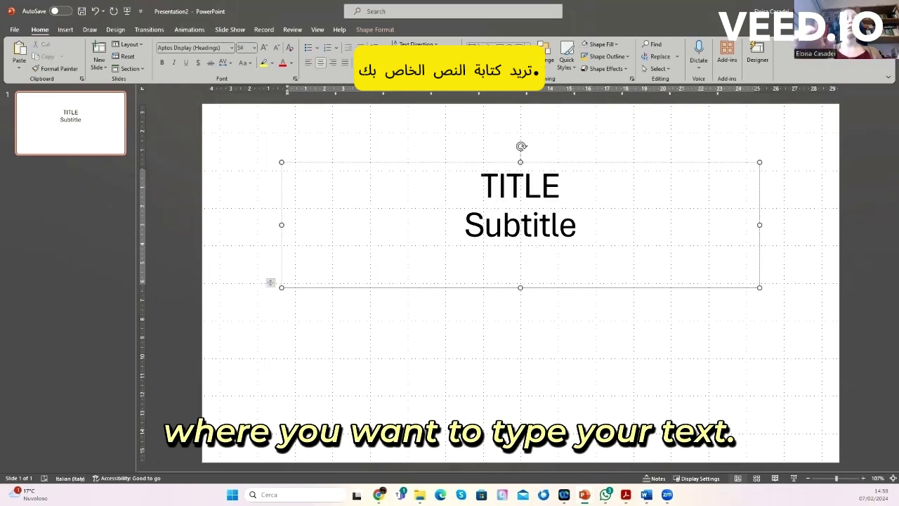
text(to type your te)
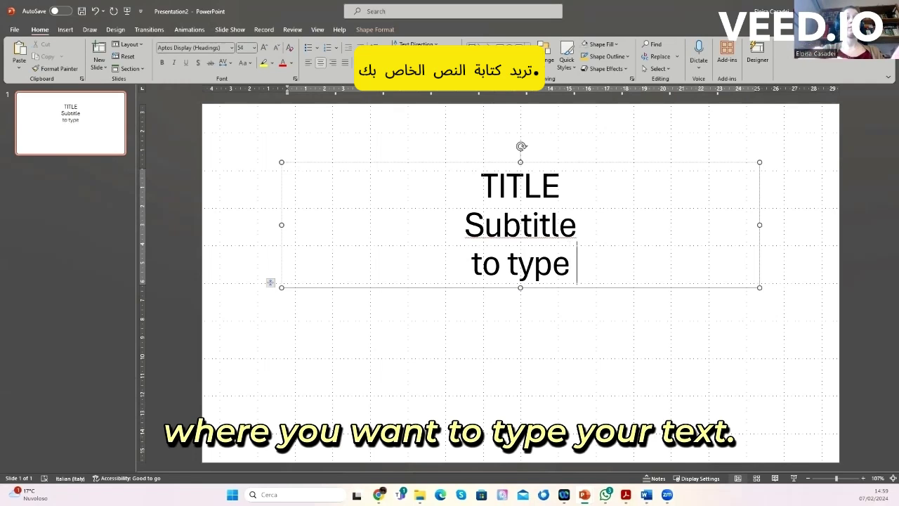
text(xt)
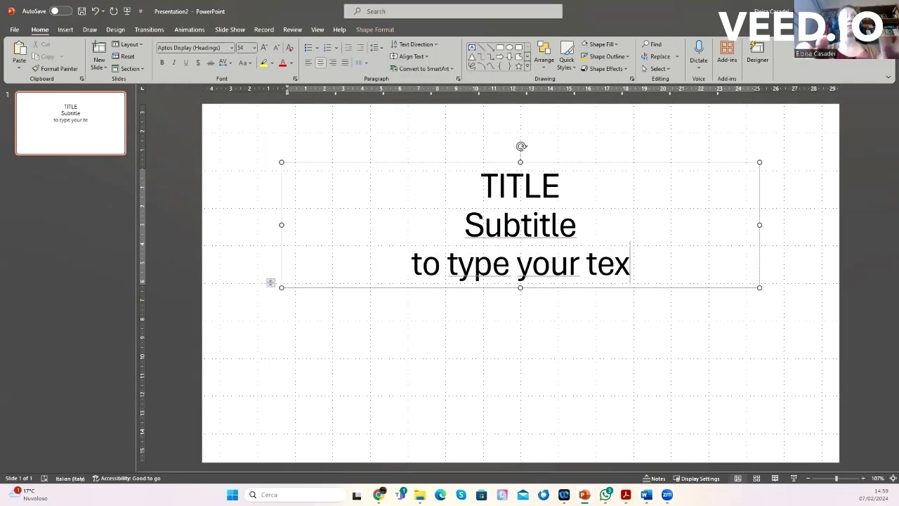
click(504, 333)
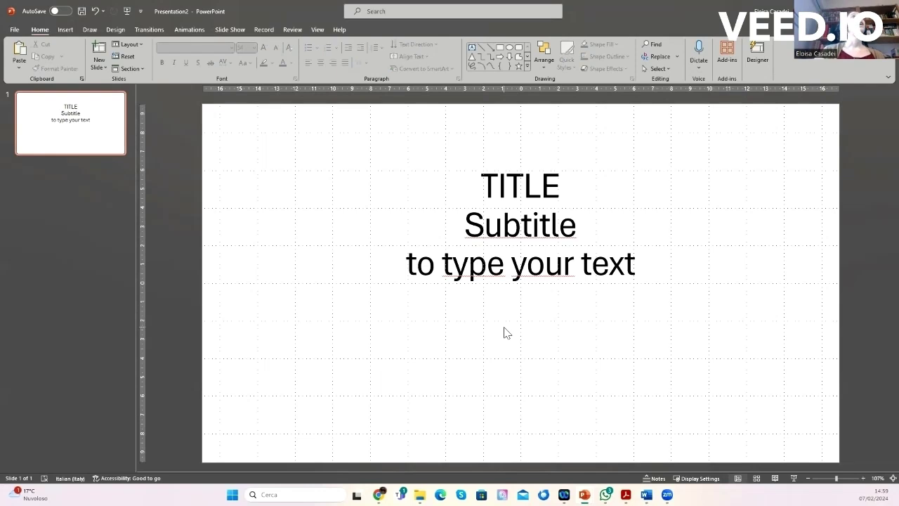
Step: Move the three-line title box straight up, closer to the slide's upper edge
click(455, 249)
drag(440, 287, 440, 259)
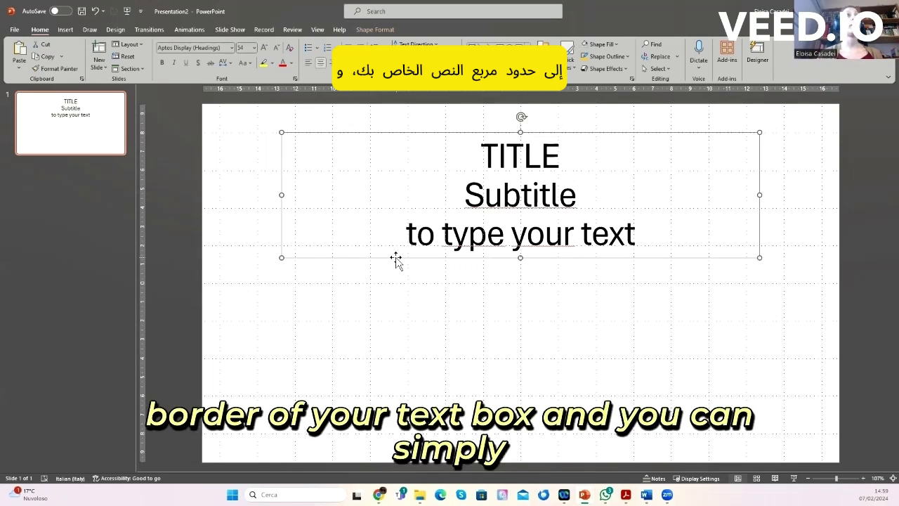
Step: Move the three-line title box to the exact centre of the slide, both horizontally and vertically
drag(379, 259, 395, 243)
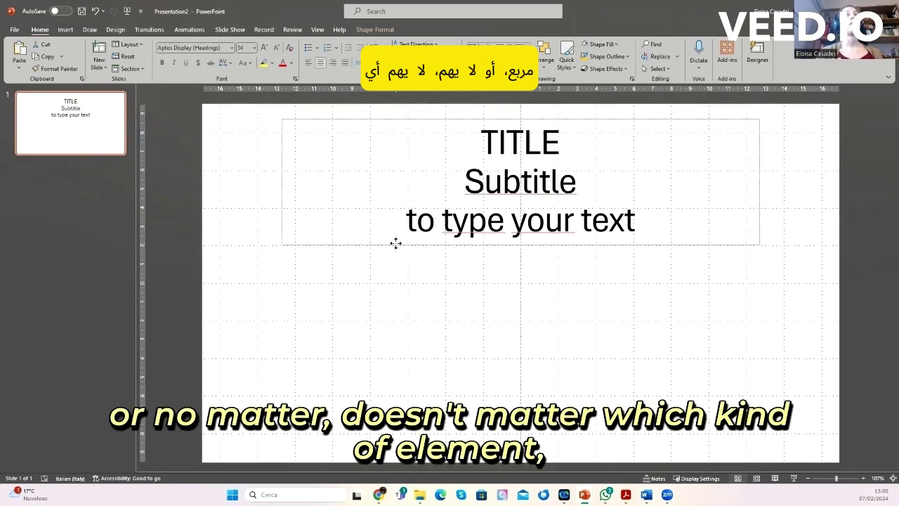
click(395, 242)
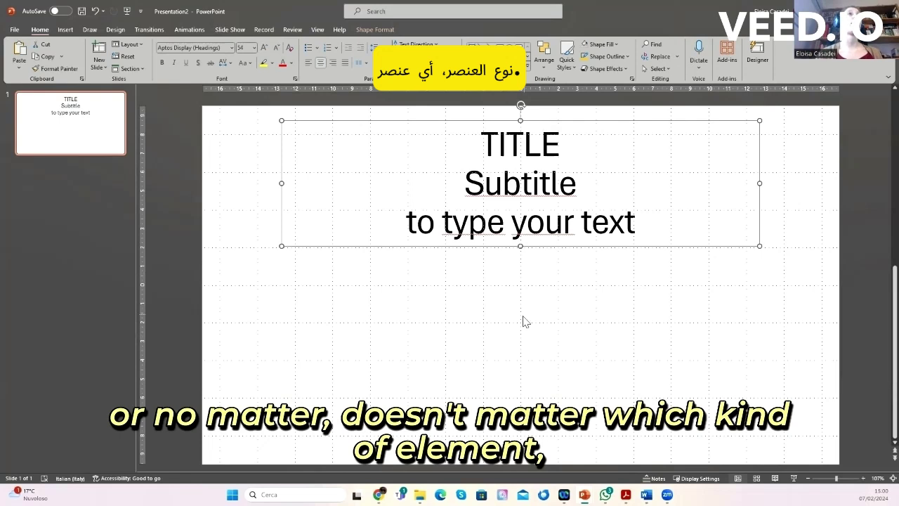
drag(552, 243, 552, 240)
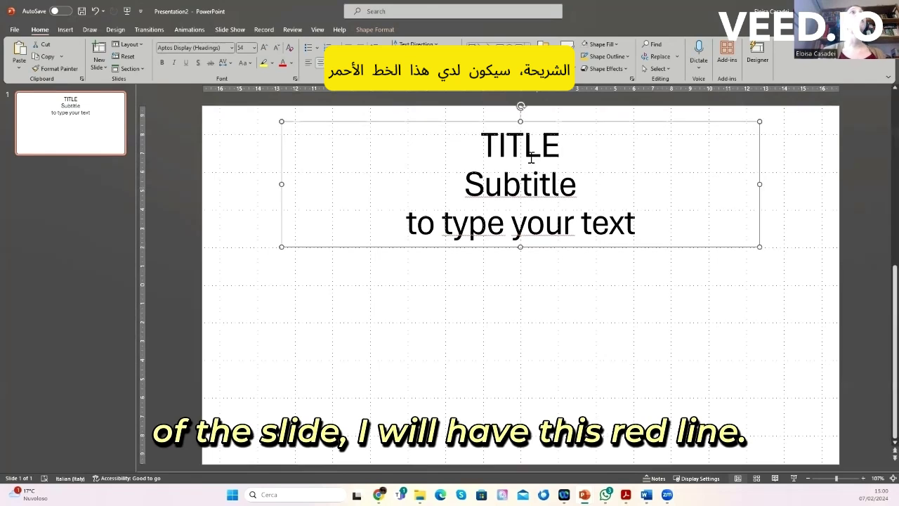
drag(503, 121, 503, 124)
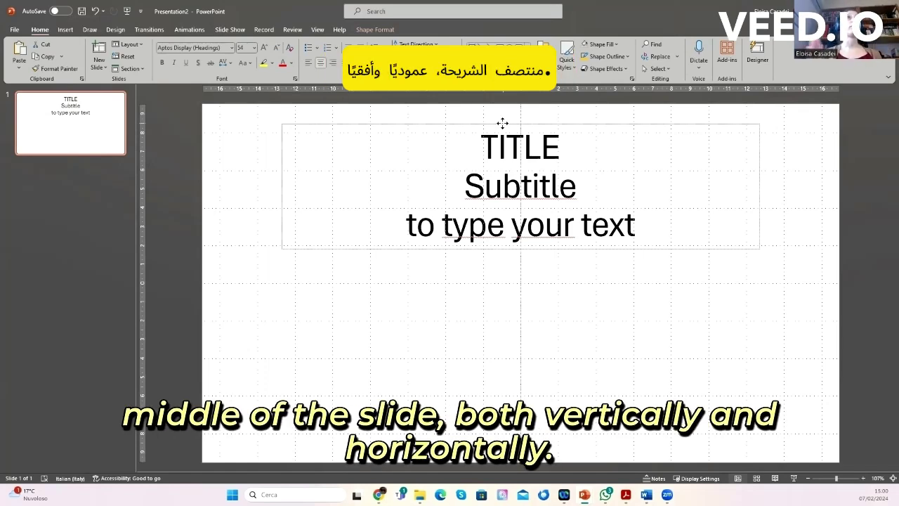
drag(503, 122, 504, 220)
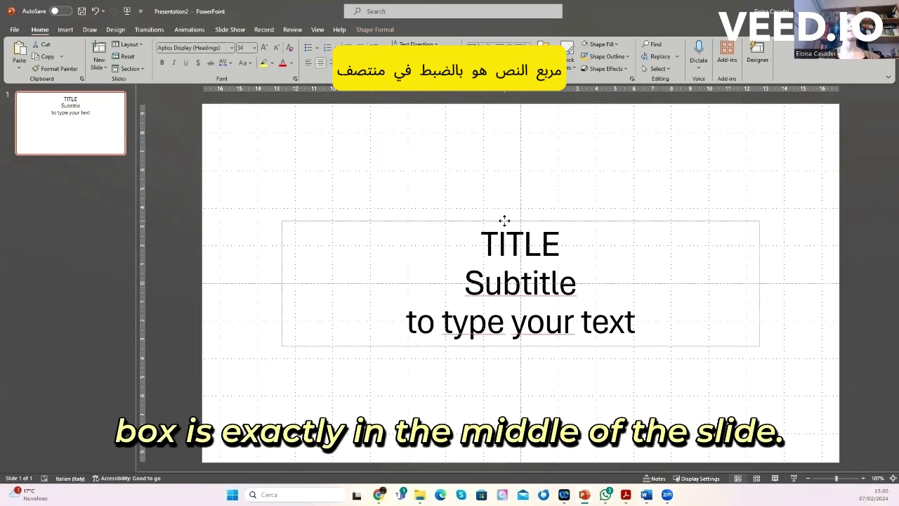
drag(504, 220, 504, 221)
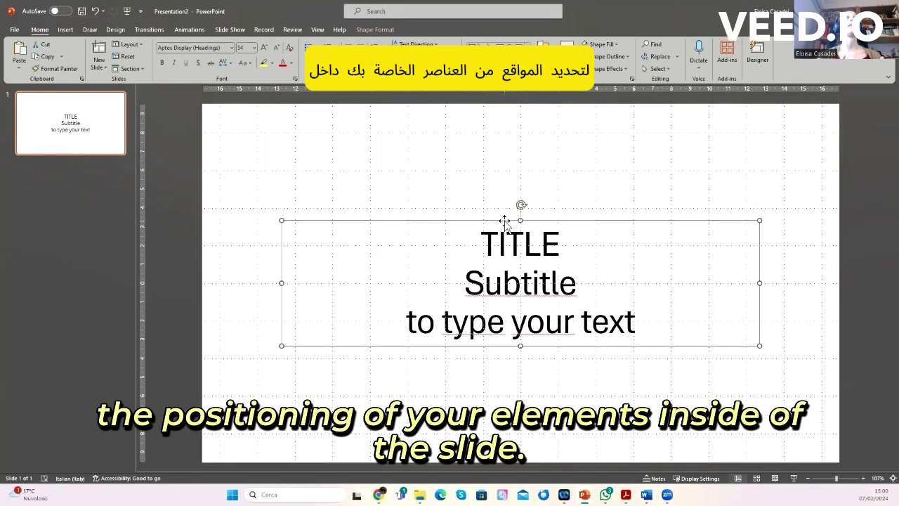
click(374, 163)
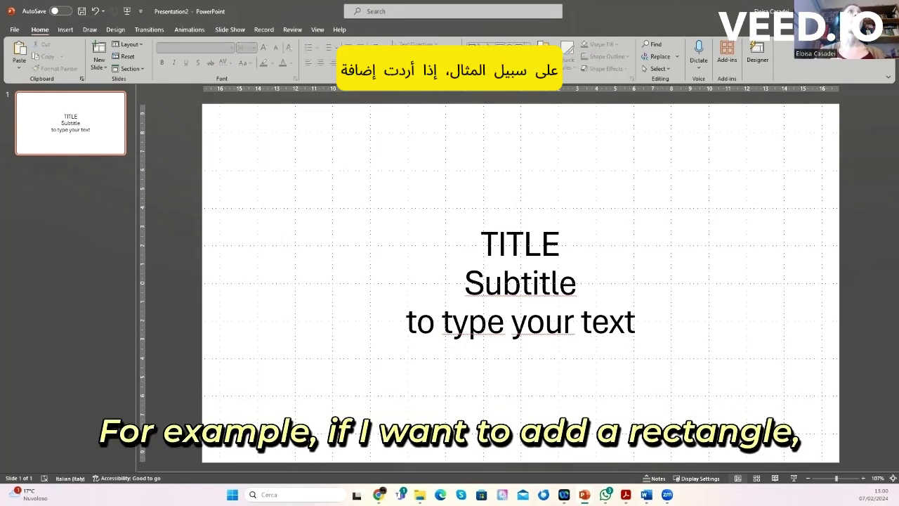
Step: Draw a rectangle about 9.6 cm wide and 5.2 cm high in the slide's upper-left area, its lower edge level with the title box's upper border
click(500, 56)
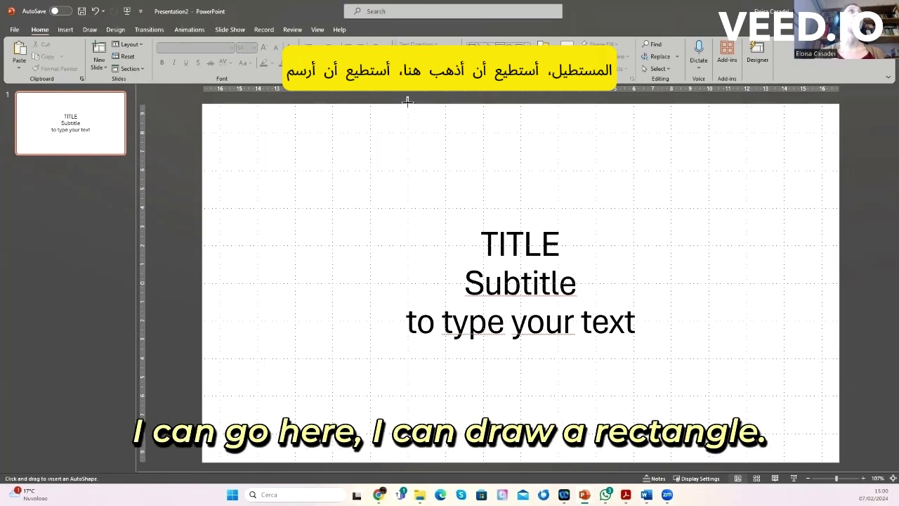
mouse_move(232, 122)
mouse_down()
mouse_move(358, 162)
mouse_move(417, 229)
mouse_move(412, 223)
mouse_up()
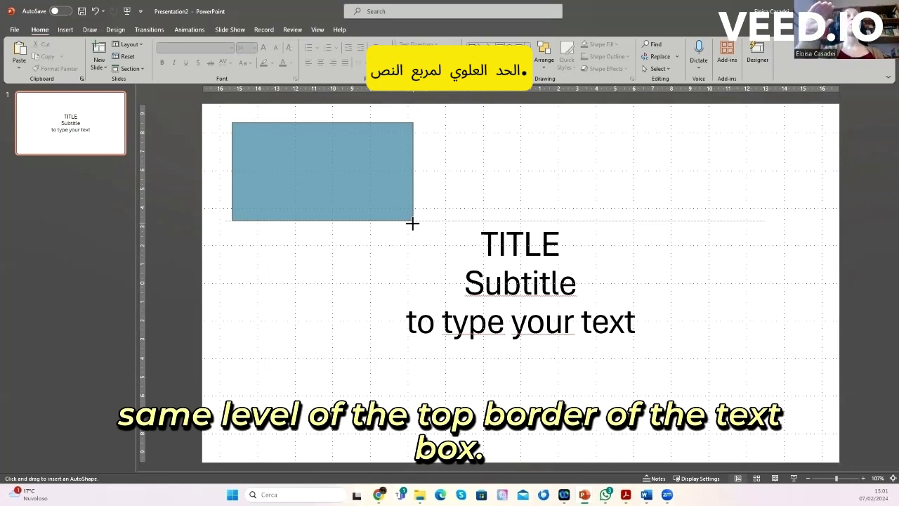
drag(412, 223, 413, 222)
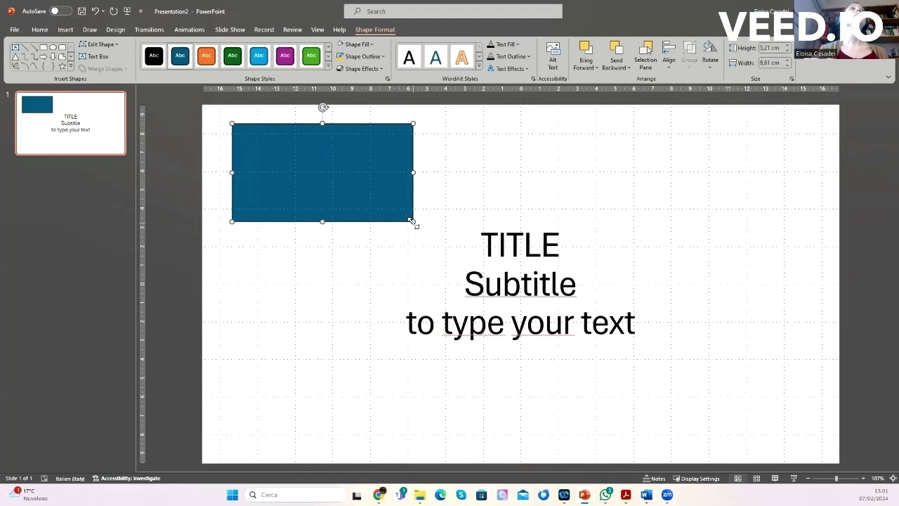
click(478, 170)
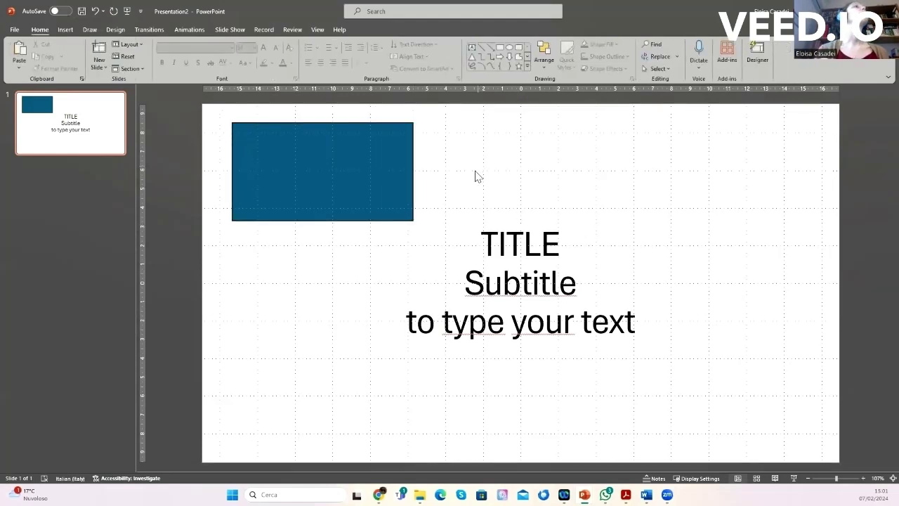
click(339, 170)
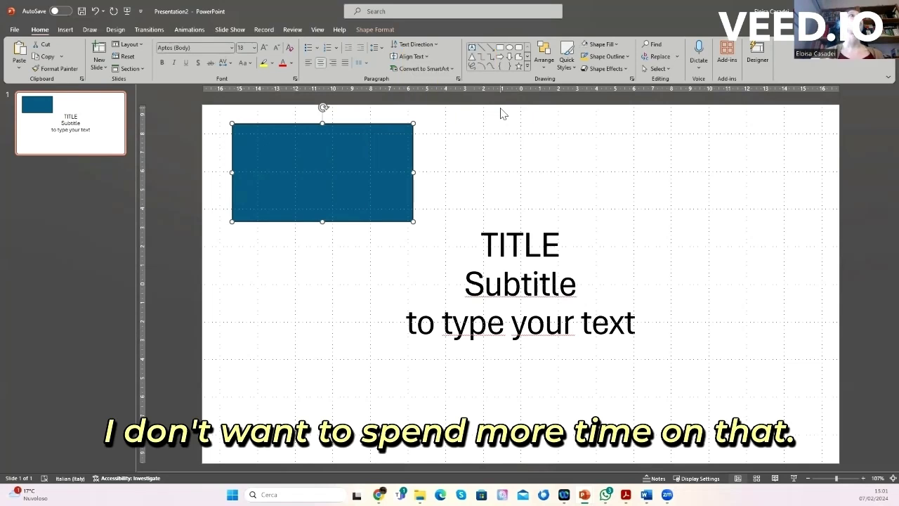
Step: Insert a text box in the slide's upper-right area and fill it with the placeholder text "Sldasndksandsam,dnsa,mdns amdnsamdnsamdn,sa"
click(70, 32)
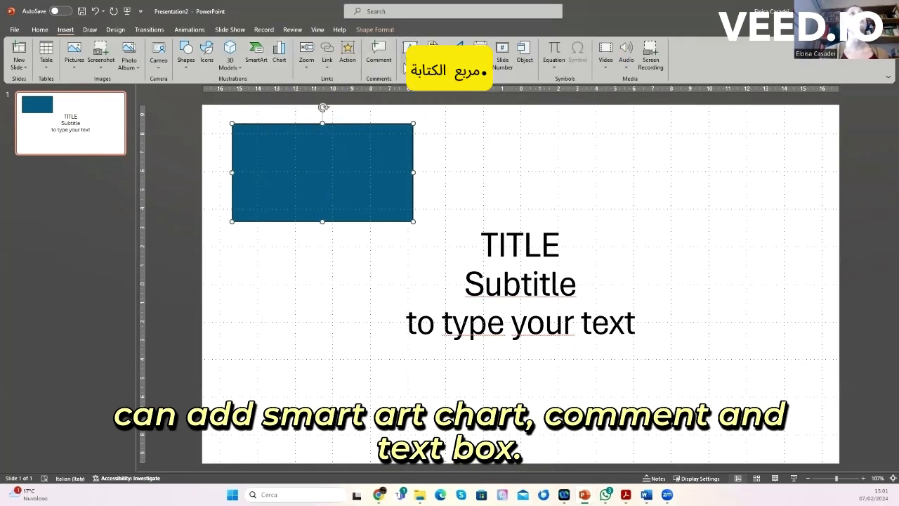
click(407, 56)
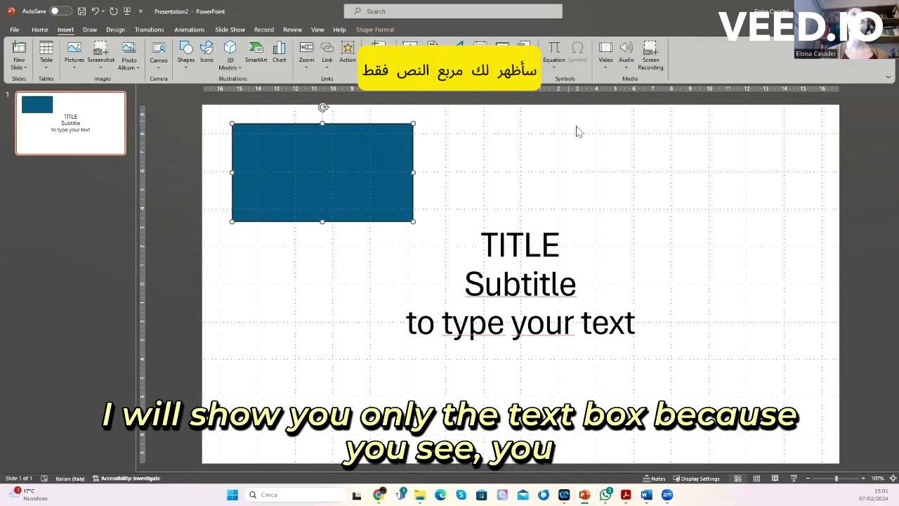
click(572, 126)
drag(580, 133, 741, 134)
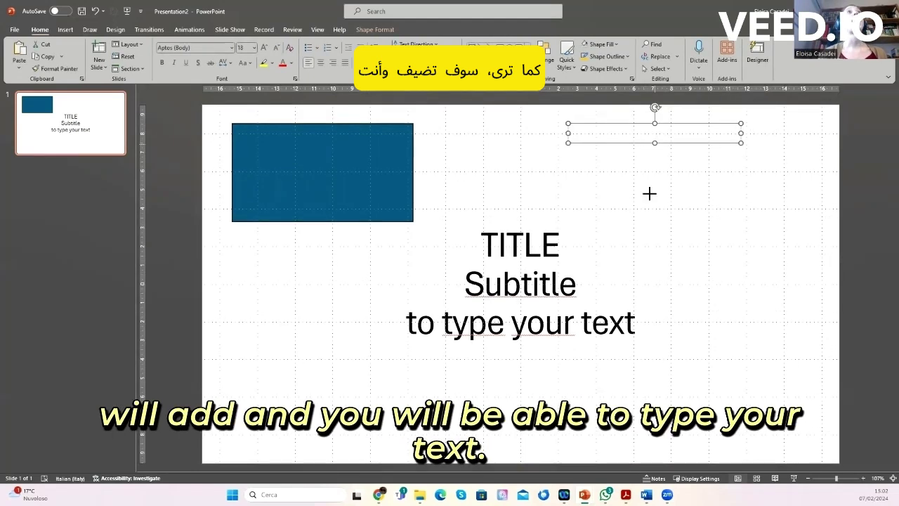
click(583, 133)
text(sdfa)
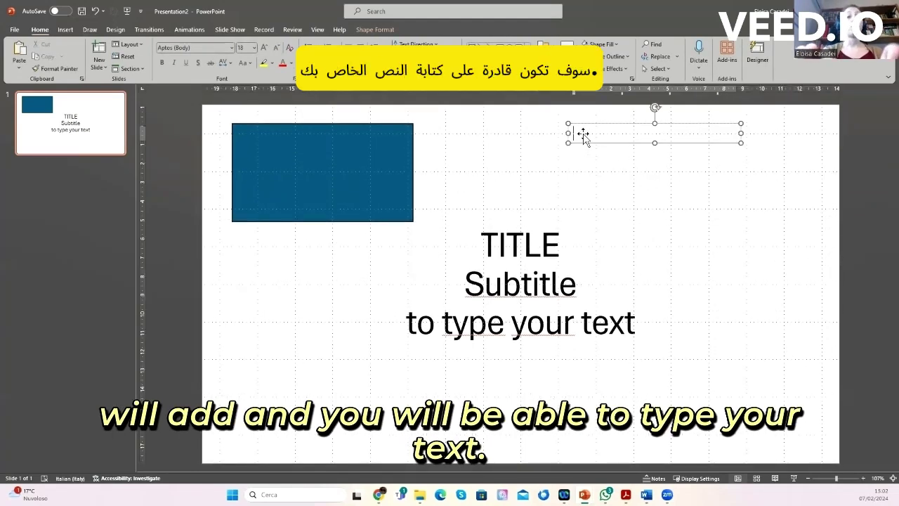
text(ndksandsam,dnsa,mdns amdnsamdnsamdn,sa)
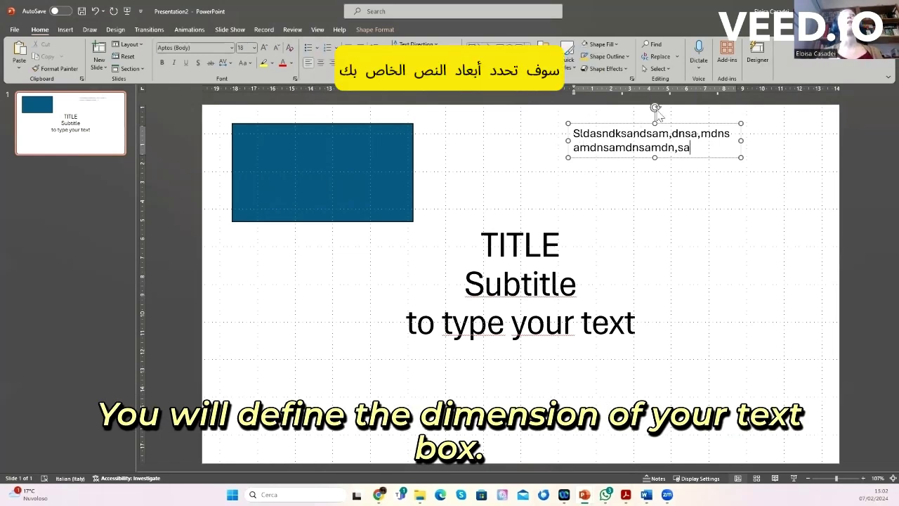
Step: Delete the placeholder text box and the blue rectangle from the title slide
click(720, 160)
key(Delete)
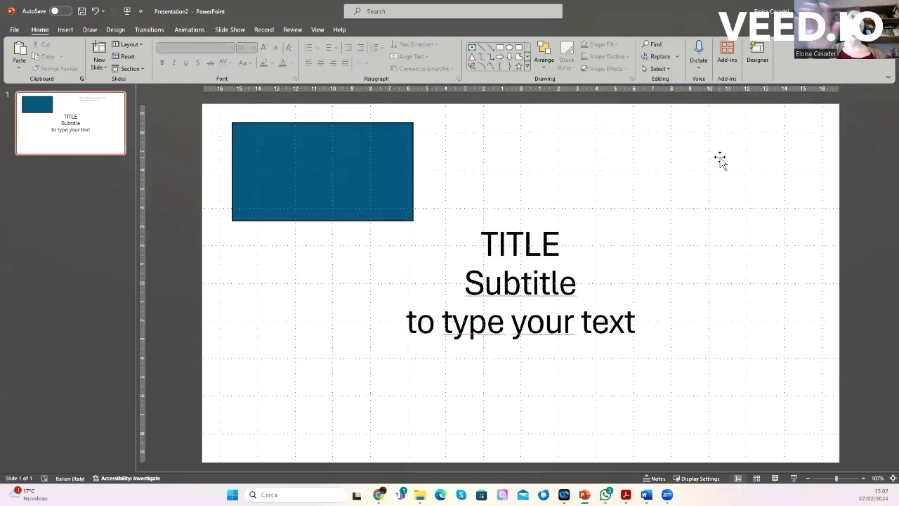
click(330, 180)
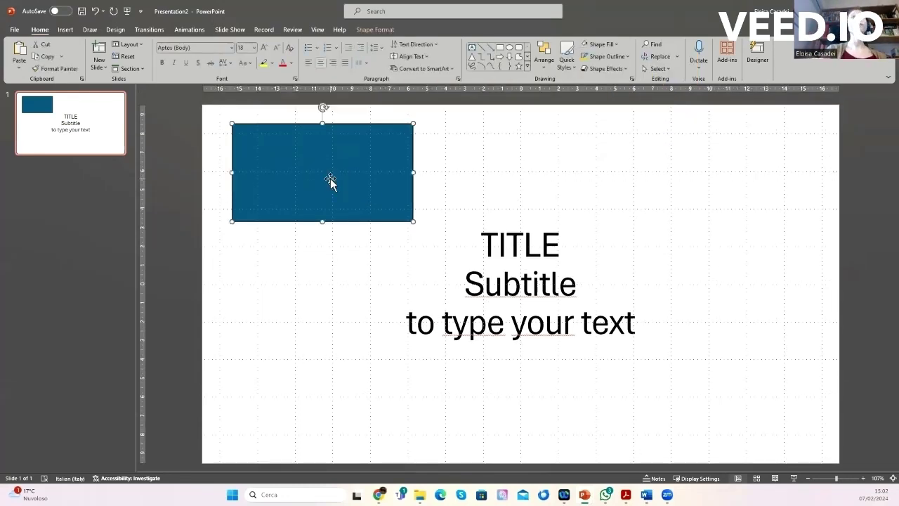
key(Delete)
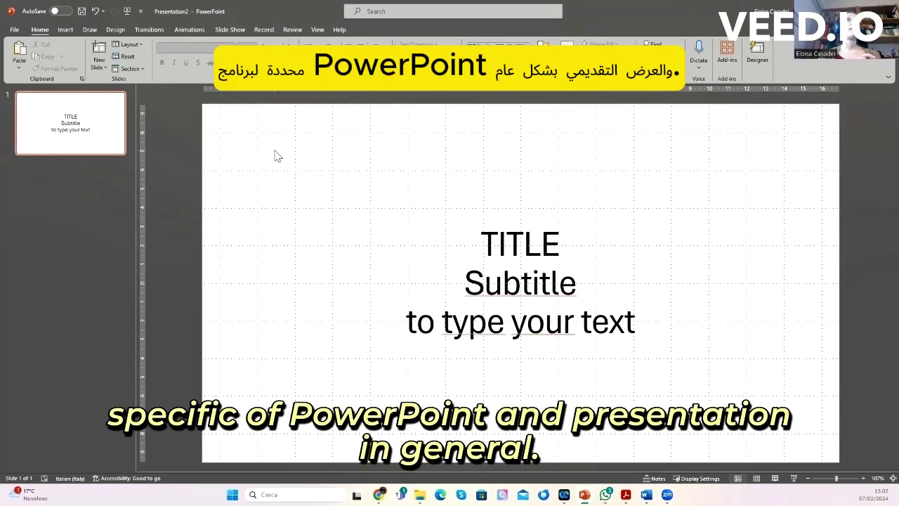
Step: Examine the options for reusing slides from another PowerPoint file without inserting any
click(103, 68)
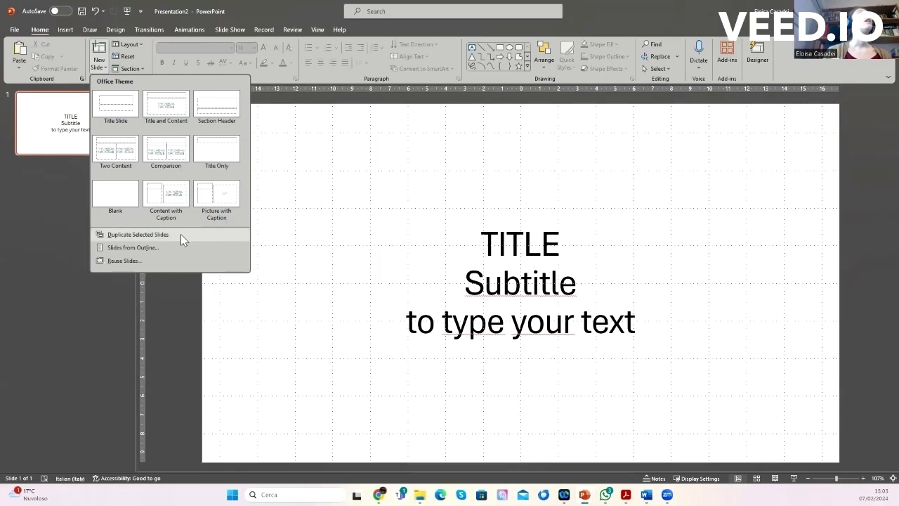
click(133, 261)
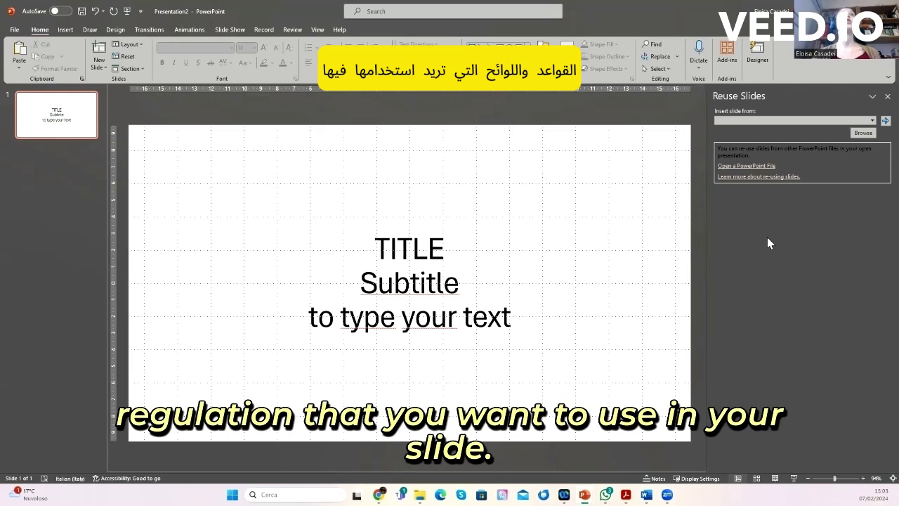
click(887, 96)
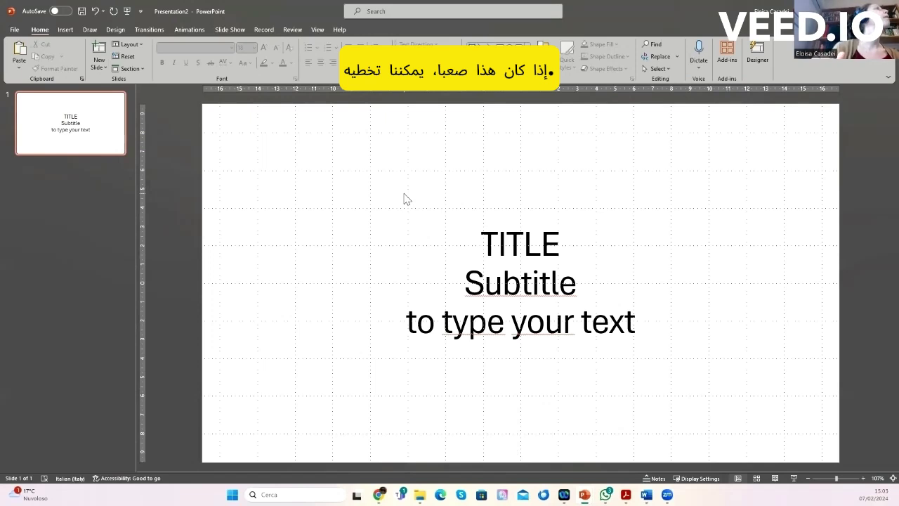
Step: Add a second slide with the Two Content layout and give it the title "SLIDE 2"
click(101, 67)
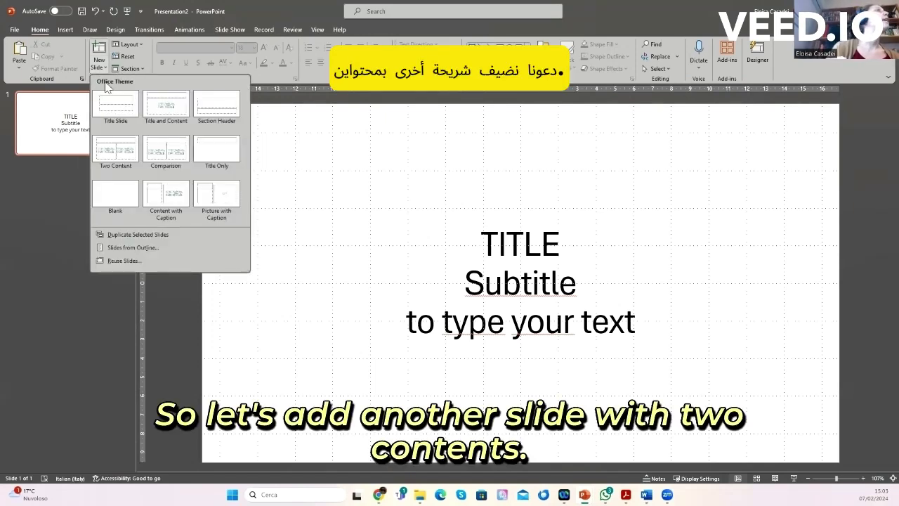
click(118, 148)
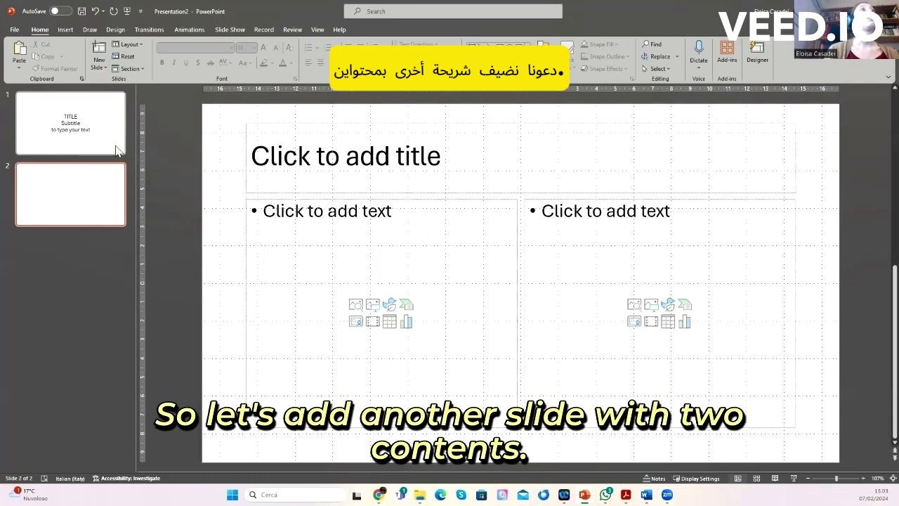
click(336, 159)
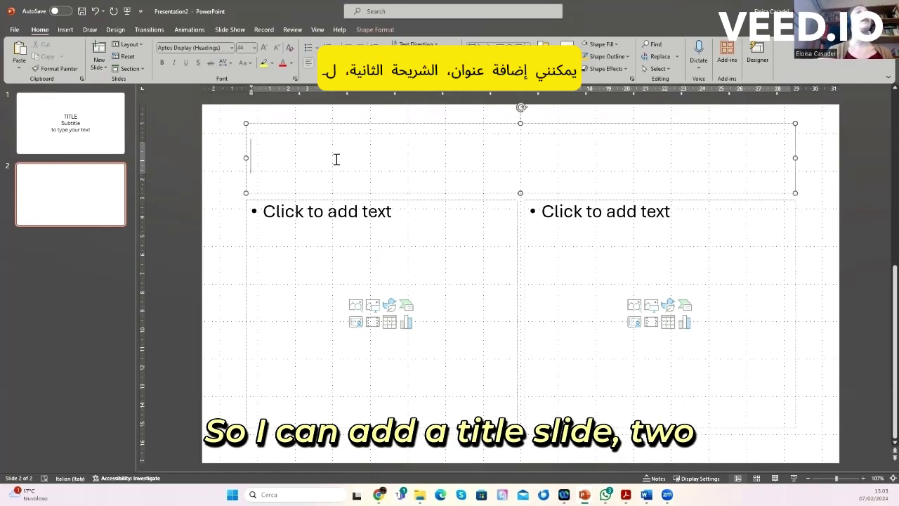
text(SLIDE 2)
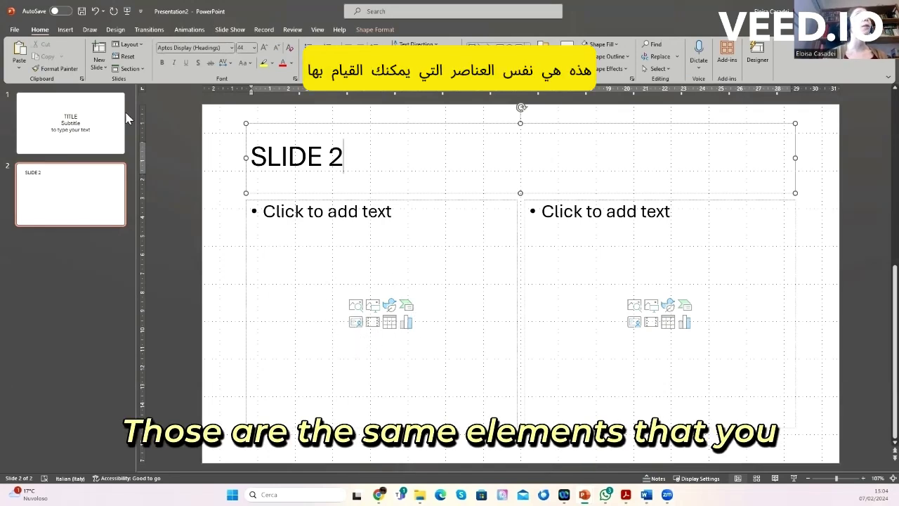
Step: Insert a Basic Matrix SmartArt graphic into the left content placeholder of slide 2
click(65, 30)
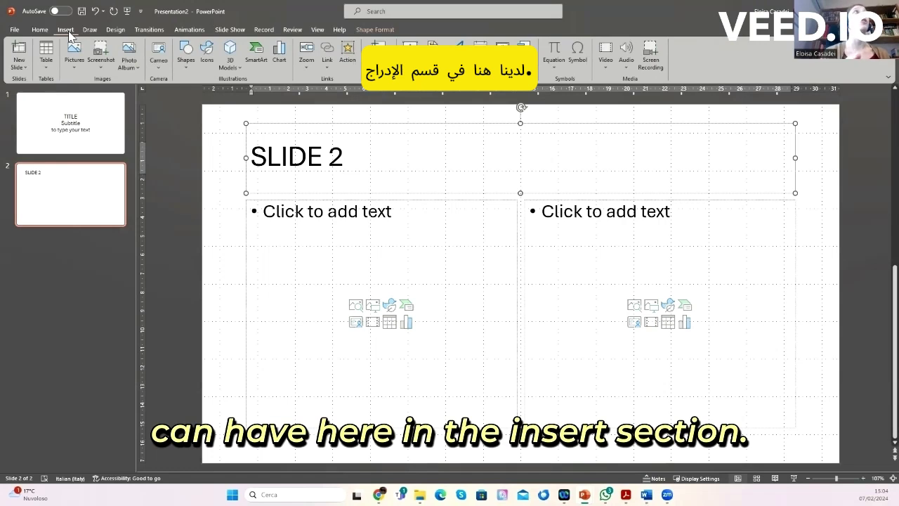
click(407, 306)
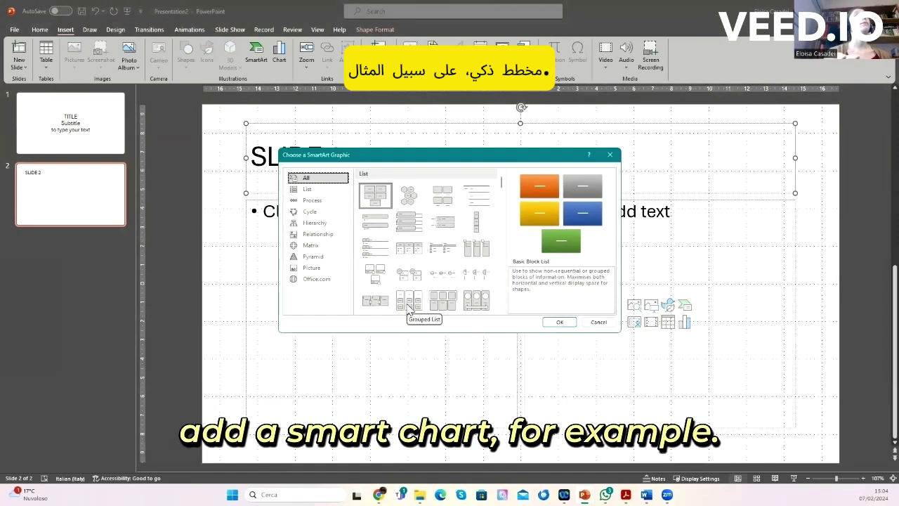
click(311, 245)
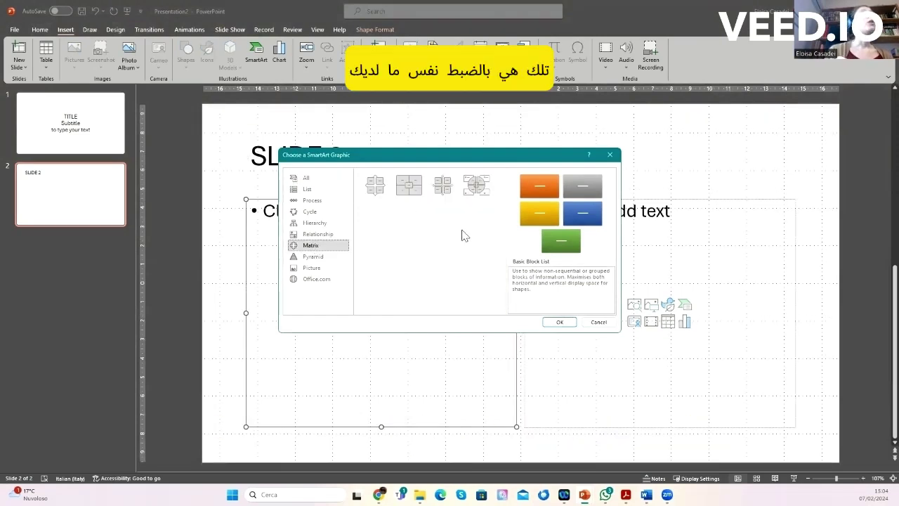
click(372, 188)
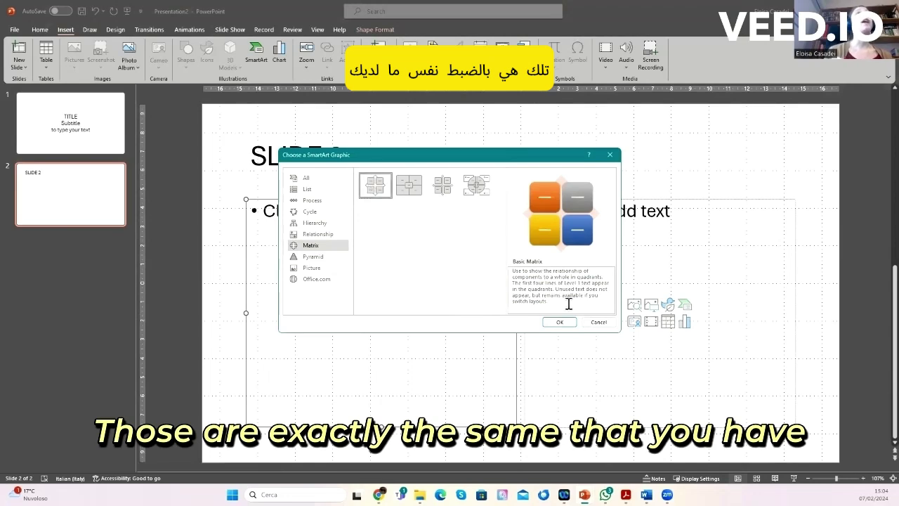
click(558, 323)
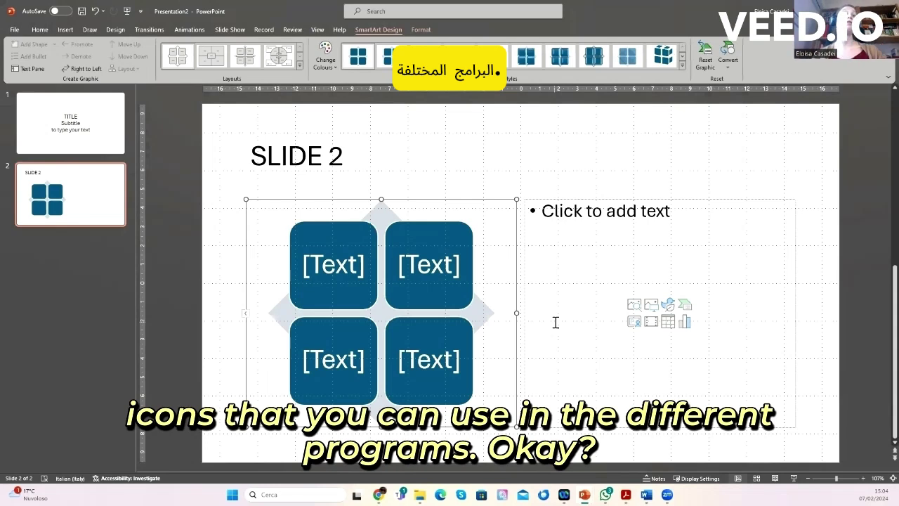
Step: Show the text pane of the Basic Matrix to view its four text entries, and hide it again
click(351, 259)
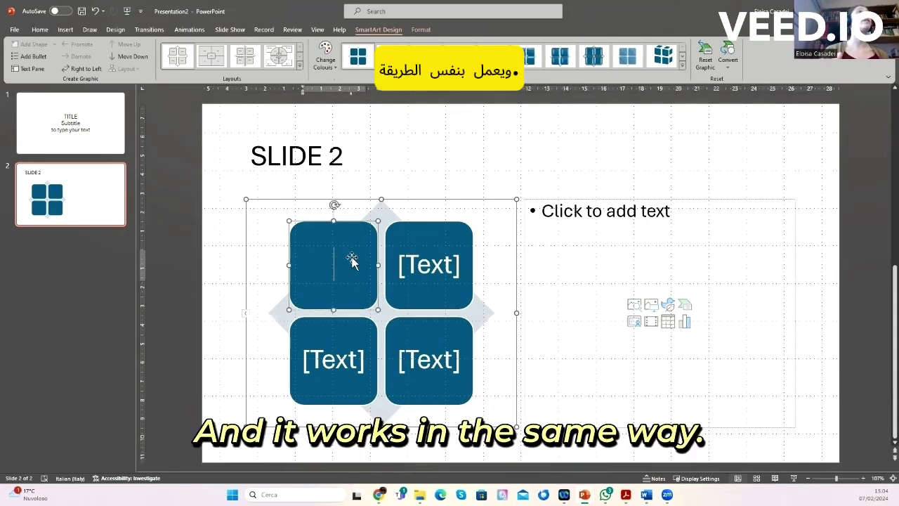
click(245, 316)
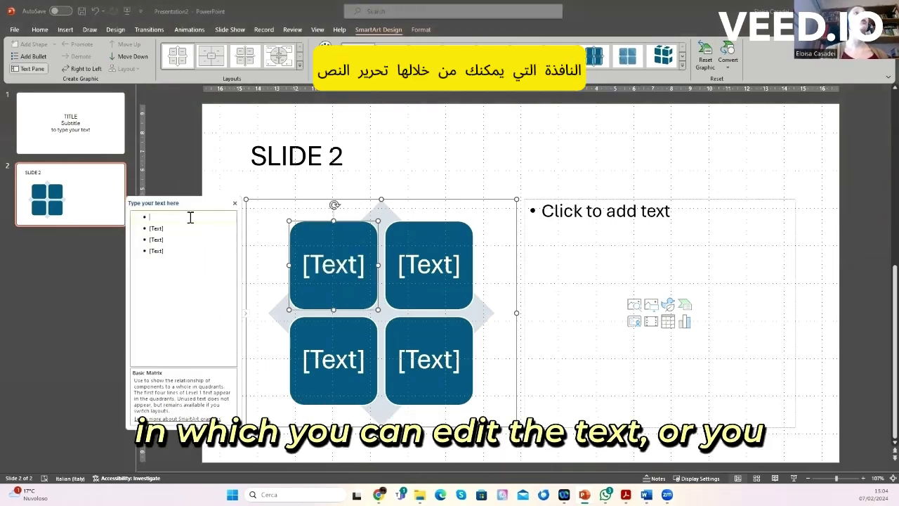
click(235, 203)
Step: Label the four matrix quadrants directly in the graphic with 1 and 2 in the upper row and 3 and 4 in the lower row
click(325, 273)
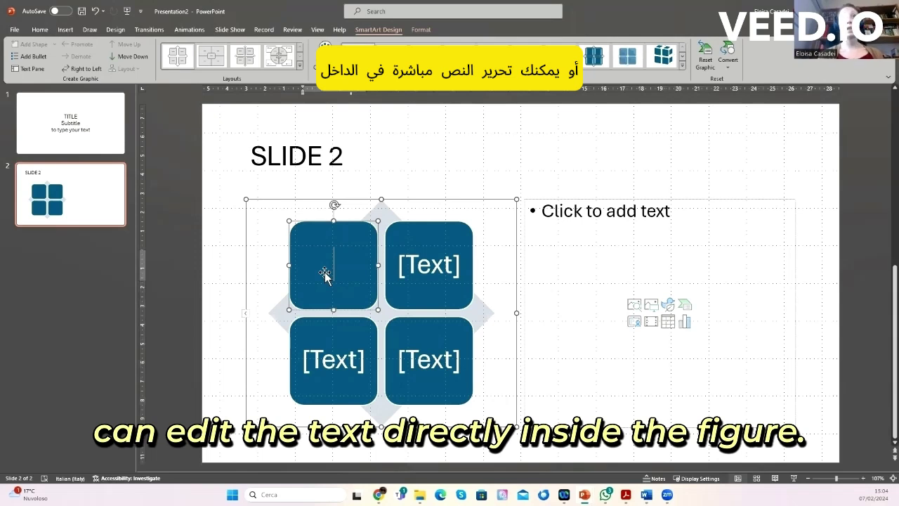
text(1)
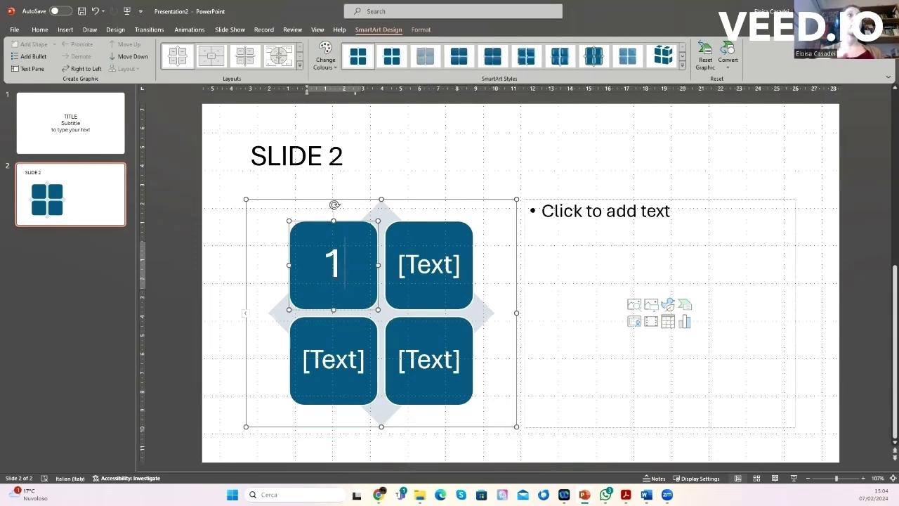
click(429, 264)
text(2)
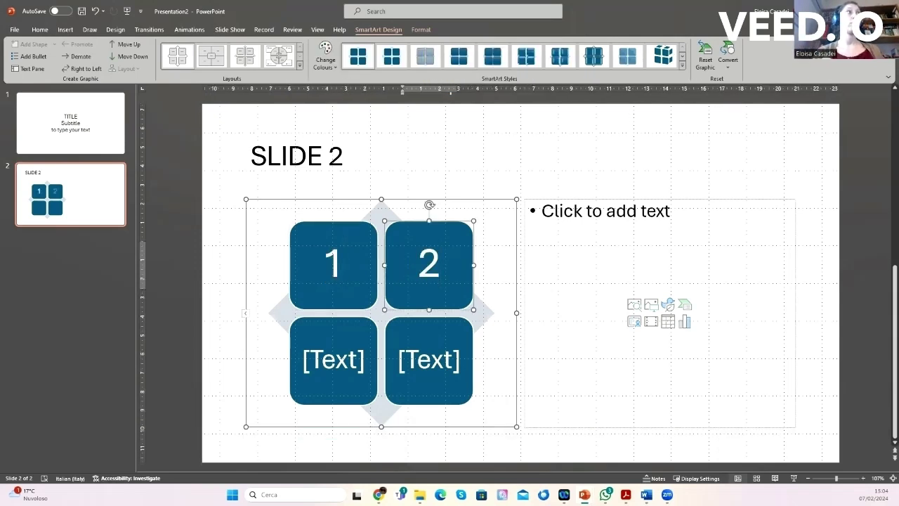
click(335, 360)
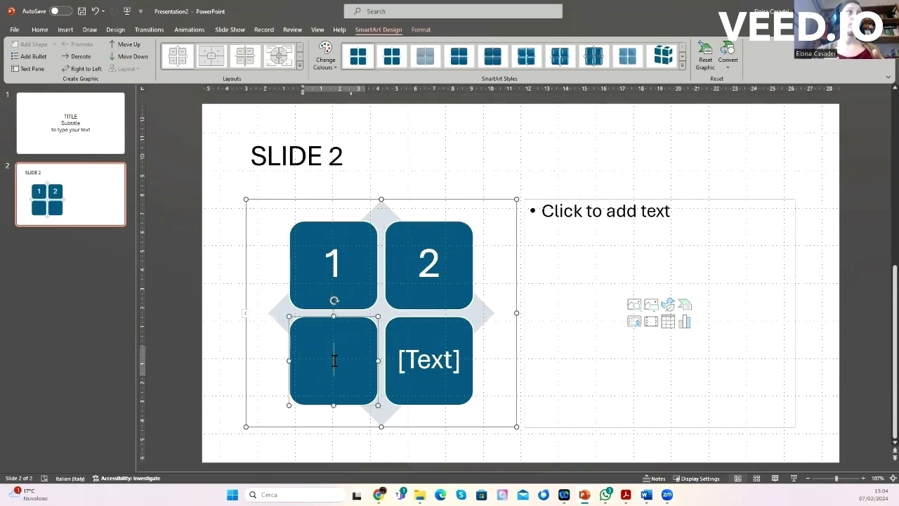
text(3)
click(422, 365)
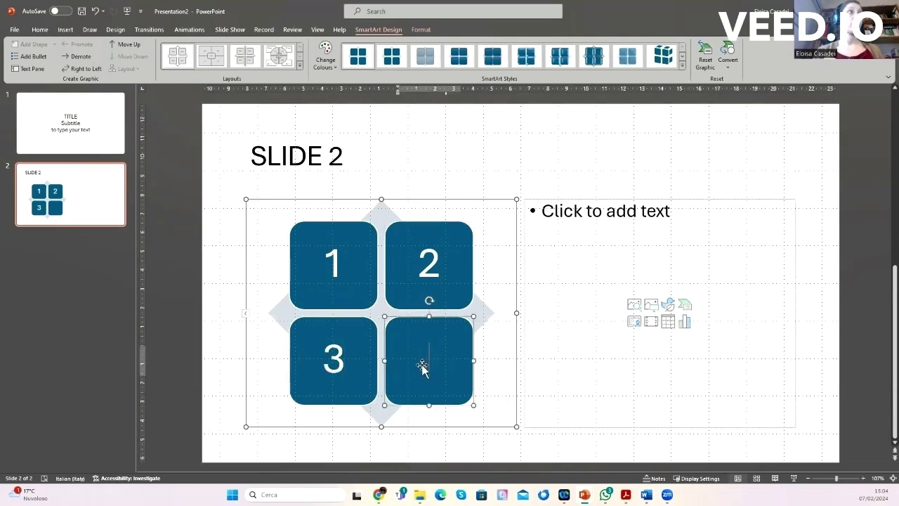
text(4)
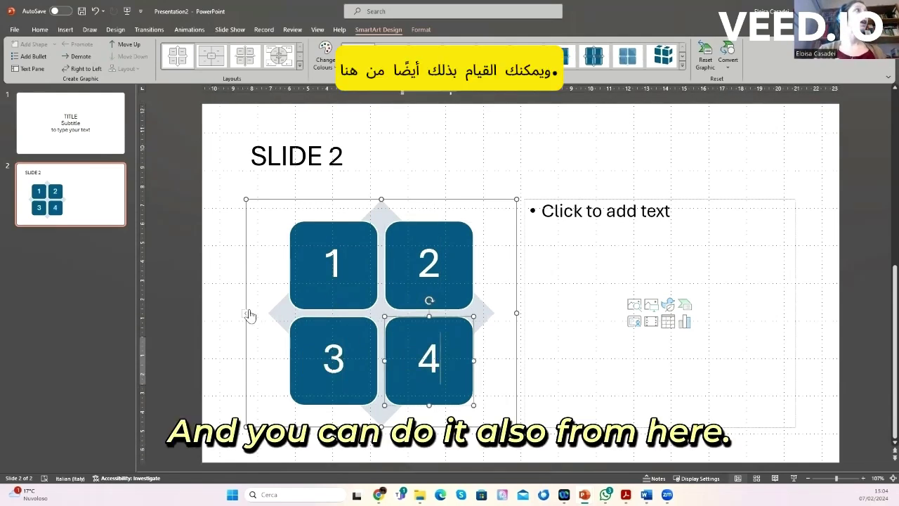
Step: Delete the first quadrant's entry in the SmartArt text pane and re-enter it as 1
click(246, 316)
click(150, 216)
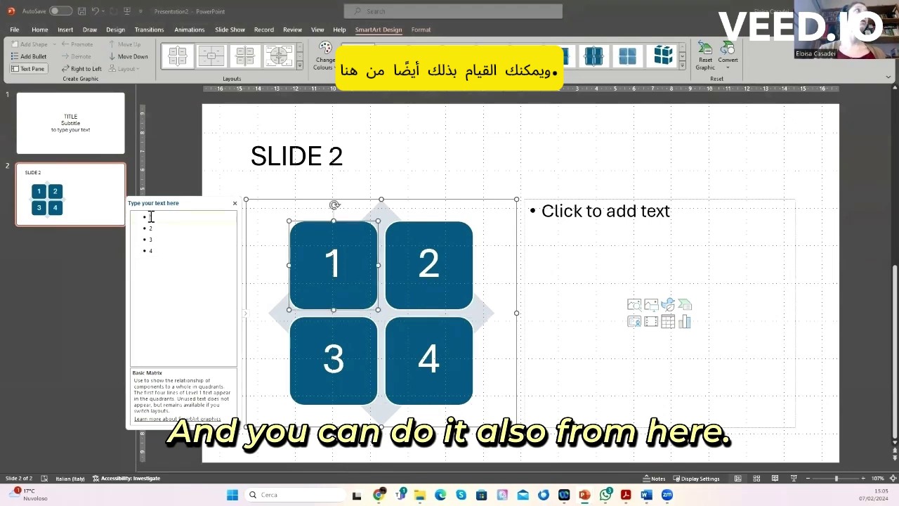
key(BackSpace)
text(1)
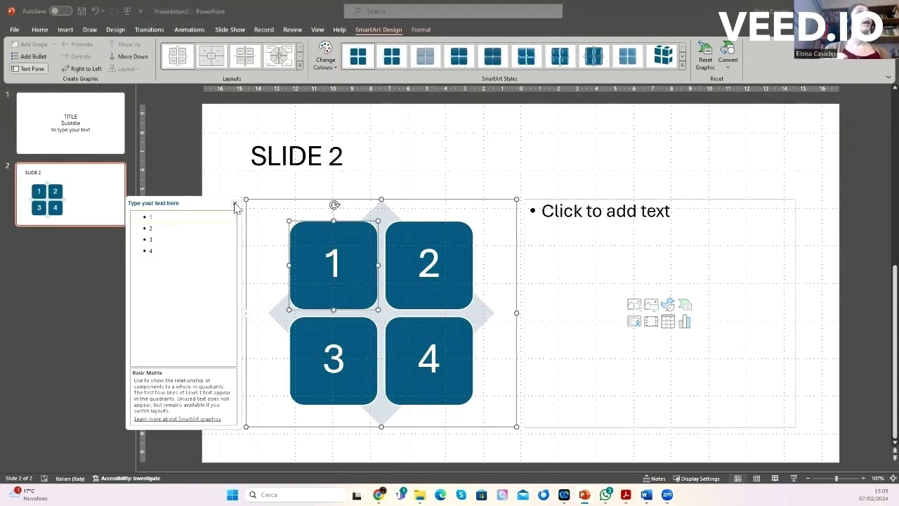